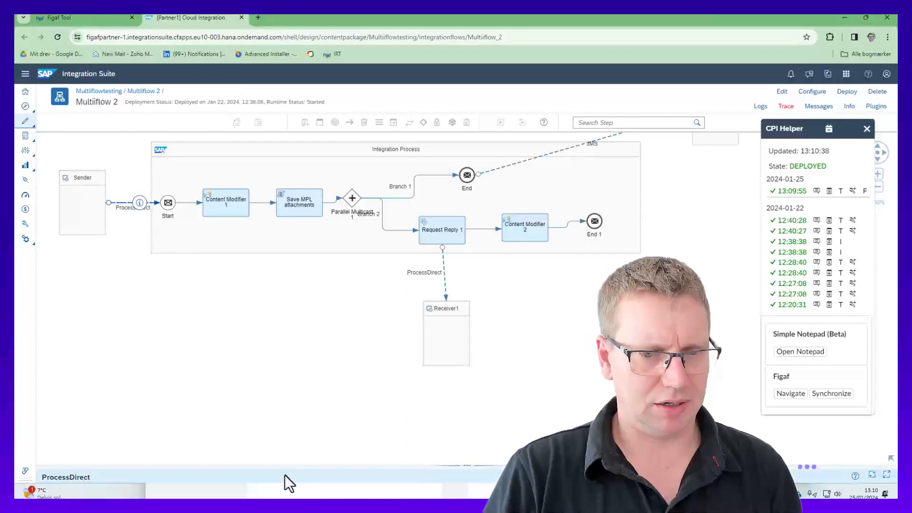
Inspect the connection addresses of the sender and receiver ProcessDirect channels in the Multiiflow 2 integration flow
left_click_drag(281, 451, 280, 269)
left_click(113, 294)
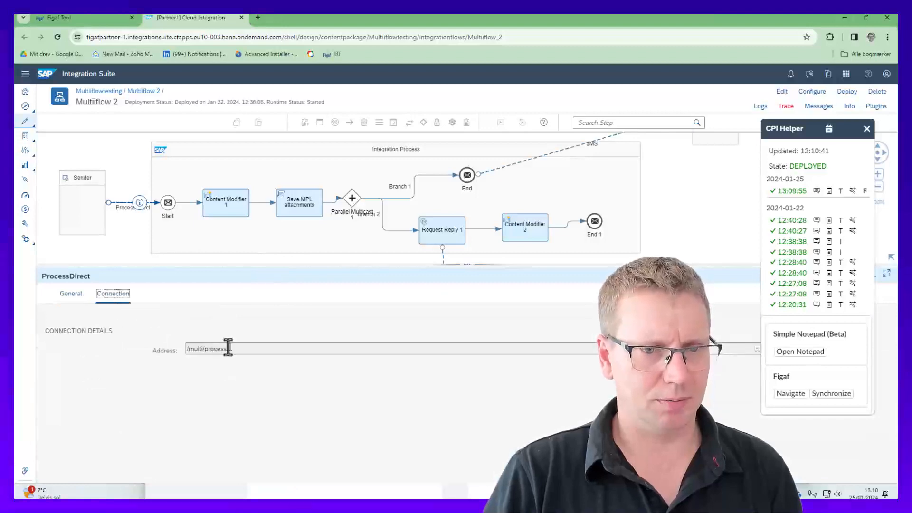
left_click(440, 255)
left_click(442, 255)
left_click(113, 293)
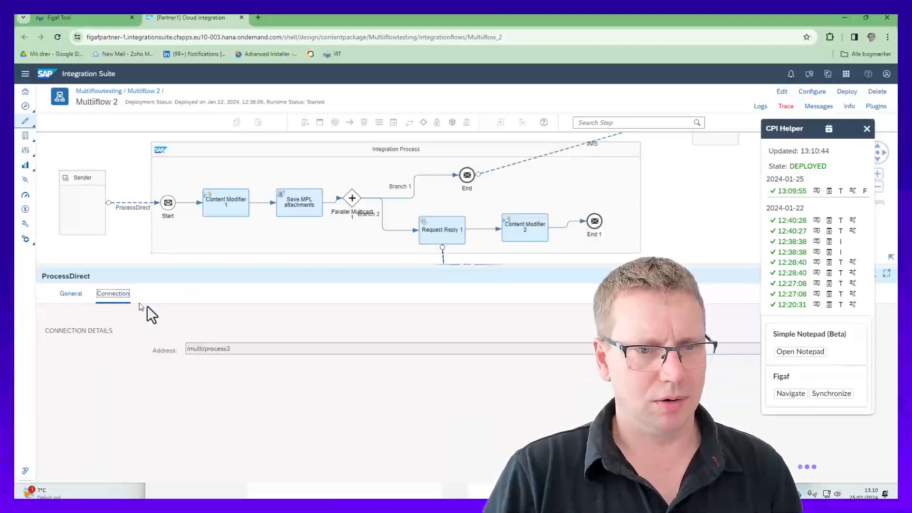
Inspect the processing details of the JMS receiver channel, including its queue name
left_click(557, 162)
left_click(554, 151)
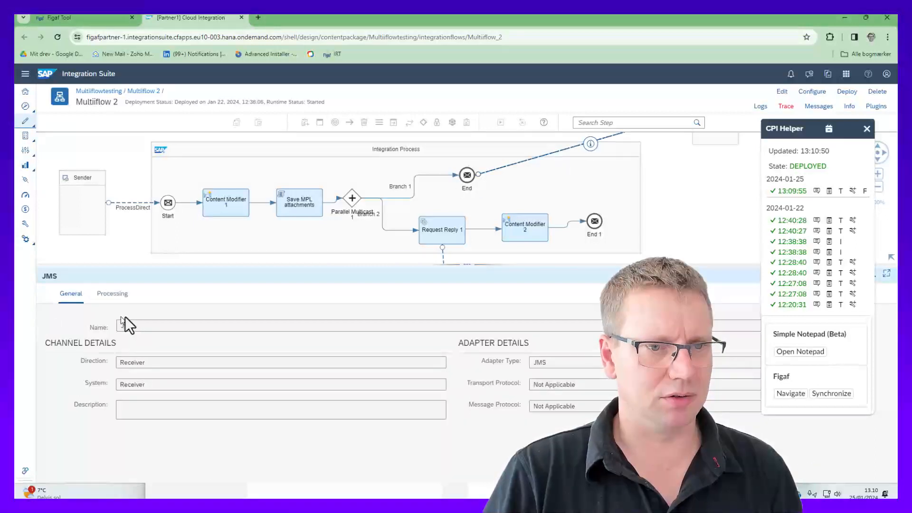
left_click(112, 294)
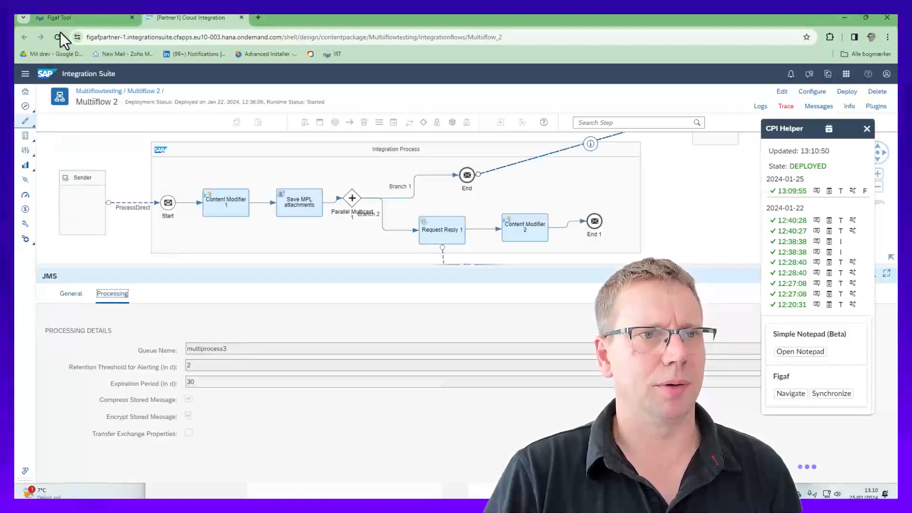
Switch to the Figaf Tool, view the CPI endpoints of Multiiflow_2, and open its source object Multiiflow_1
left_click(70, 19)
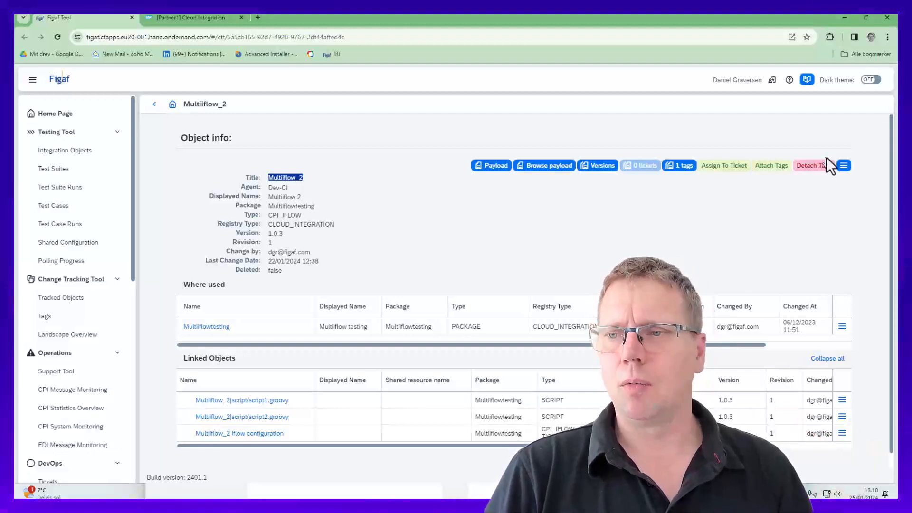
left_click(843, 166)
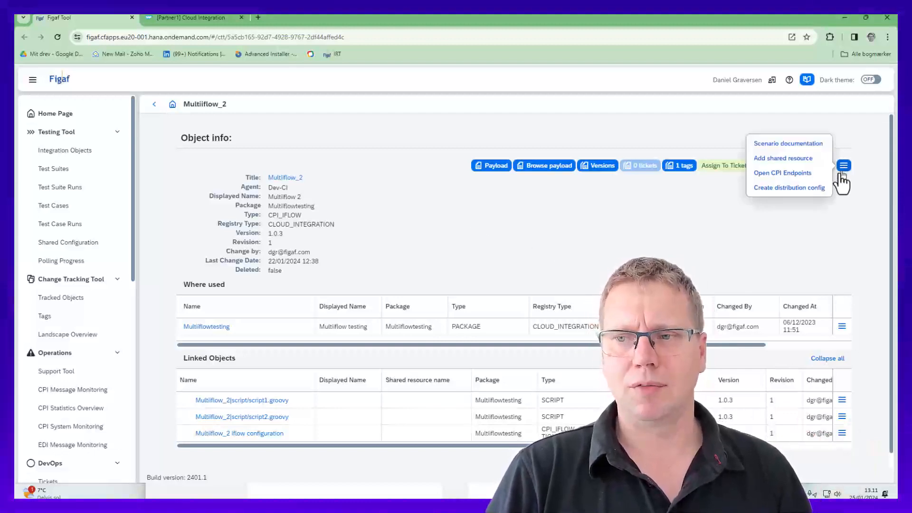
left_click(813, 174)
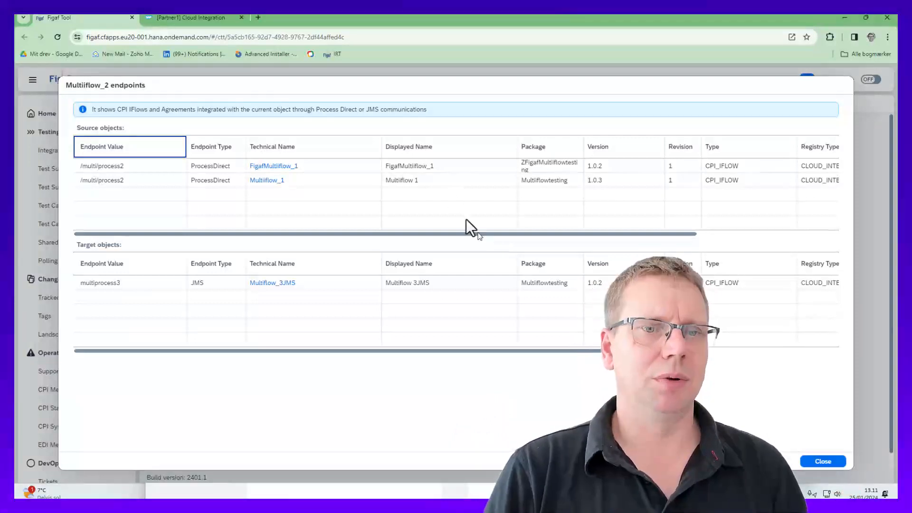
left_click(265, 180)
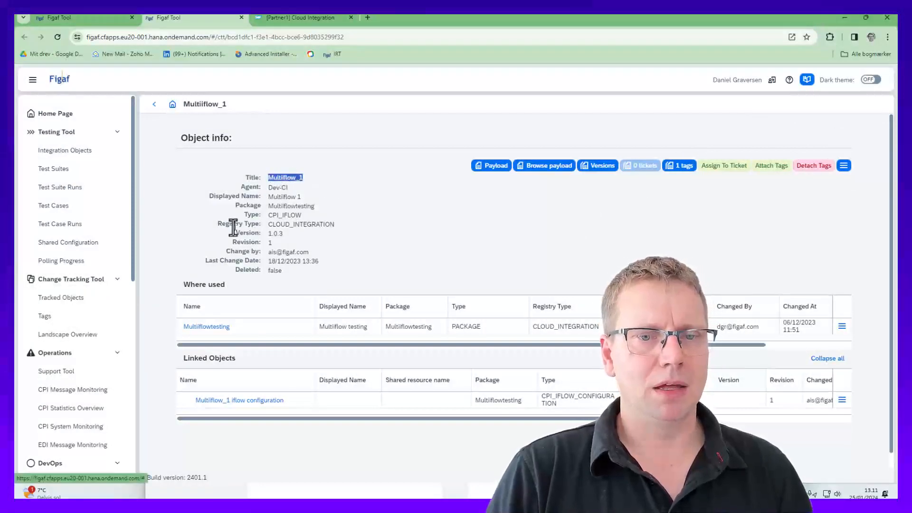
Filter the integration objects by technical name Multiiflow_1 and open the details of the flow in the Multiiflow testing package
left_click(78, 152)
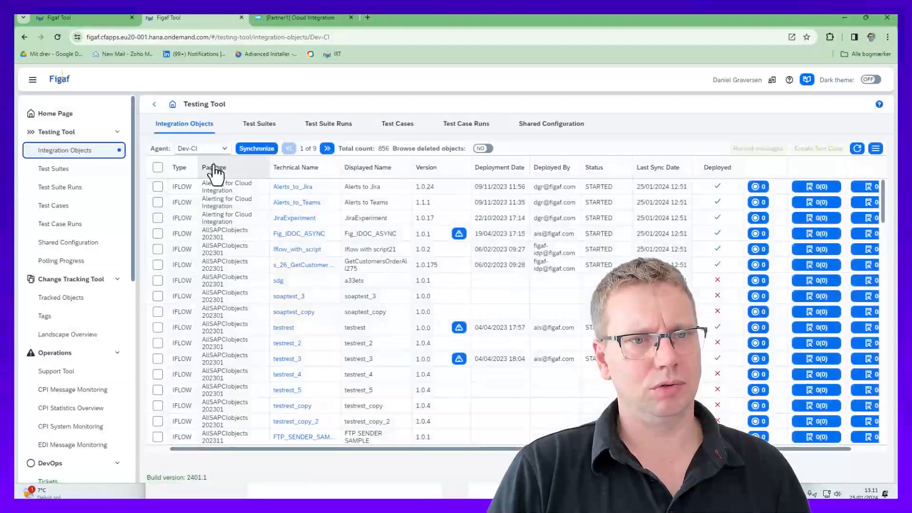
left_click(221, 167)
left_click(331, 216)
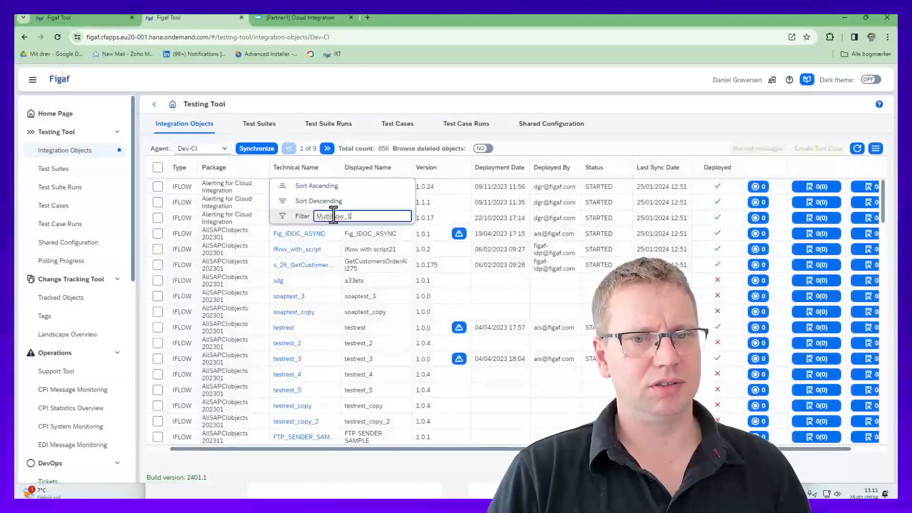
key("Return")
left_click(292, 188)
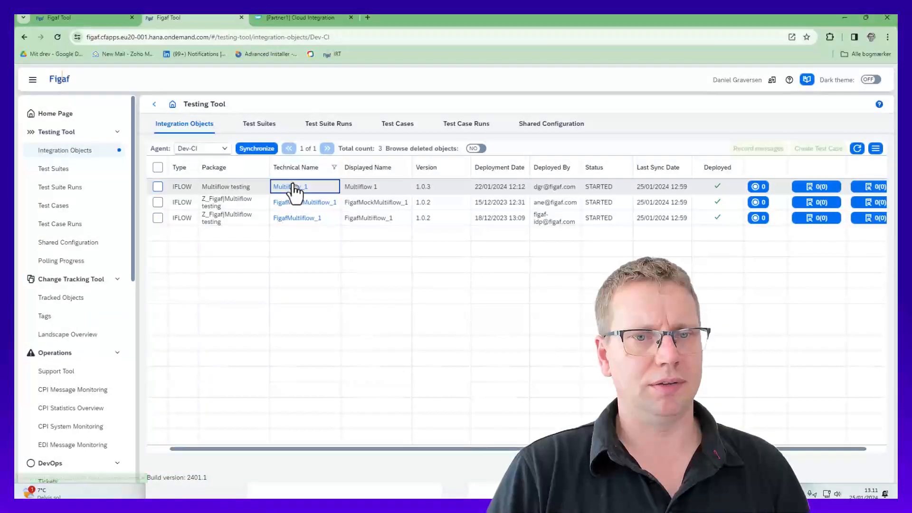
left_click(292, 188)
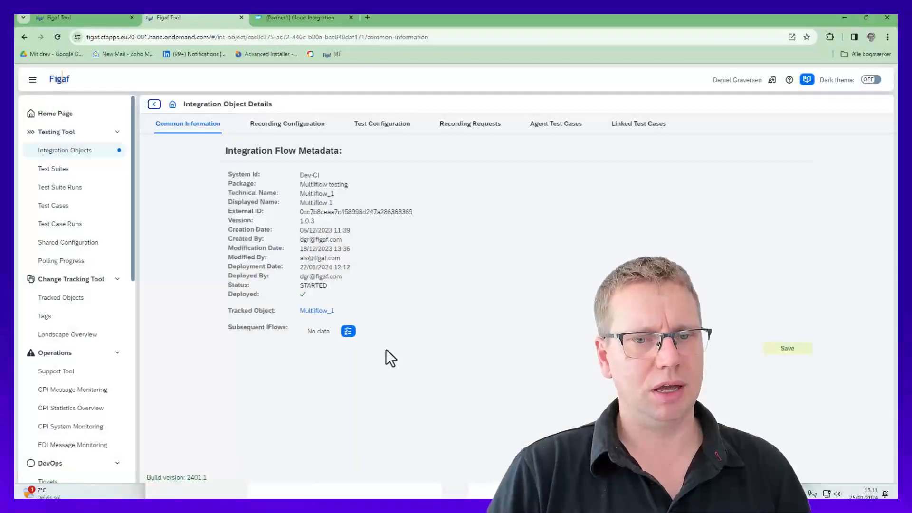
Start selecting subsequent IFlows for Multiiflow 1 and filter the candidates by package name Multiiflow
left_click(349, 331)
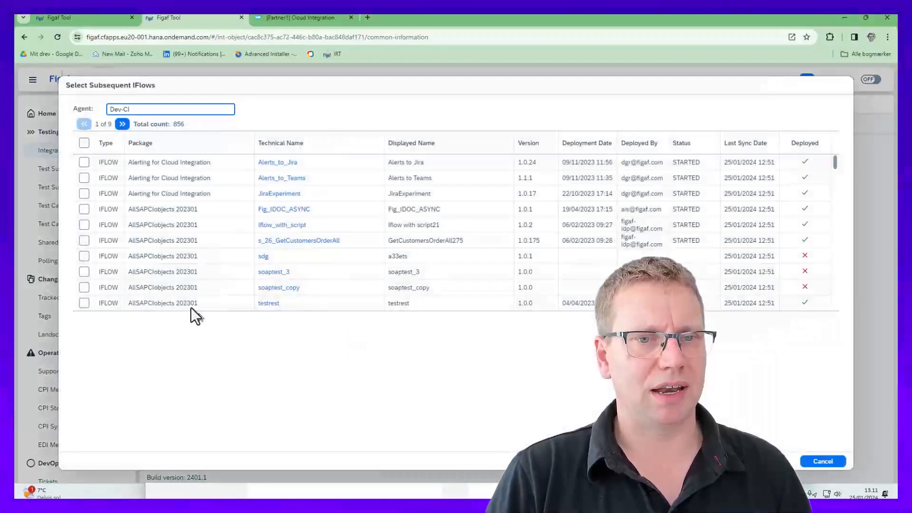
left_click(232, 144)
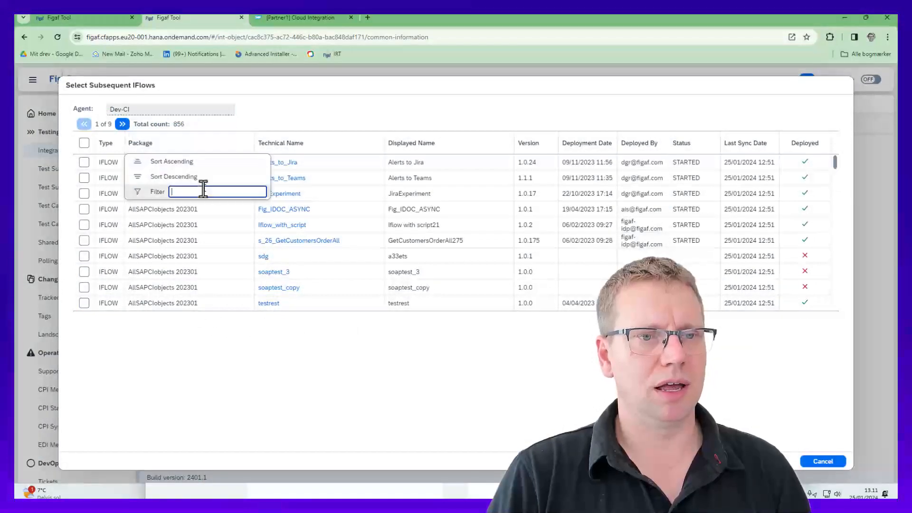
type("Multiflow")
key("Return")
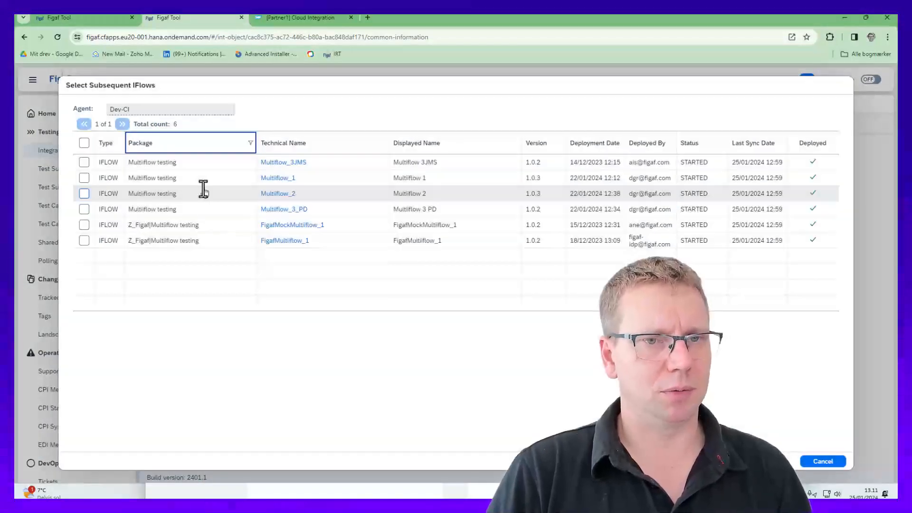
Assign Multiiflow 3JMS, Multiiflow 2 and Multiiflow 3 PD as subsequent IFlows and save the integration object
left_click(85, 162)
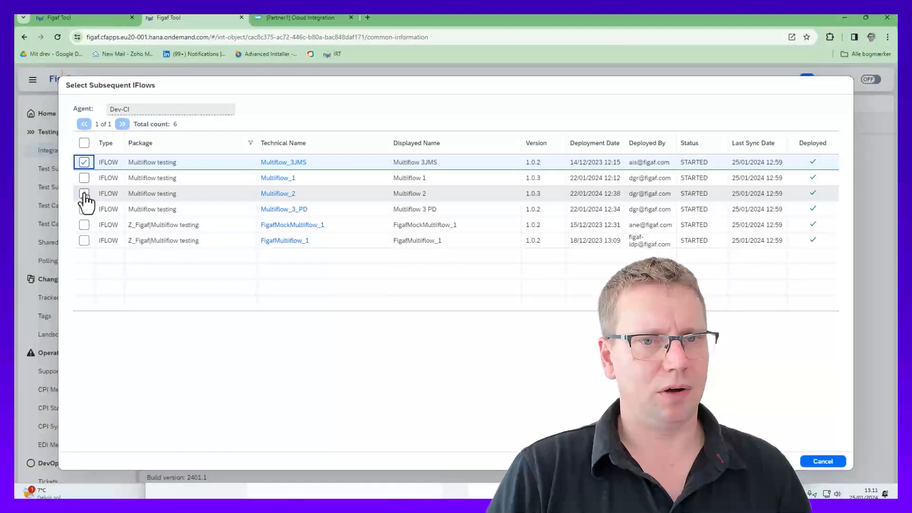
left_click(84, 194)
left_click(84, 209)
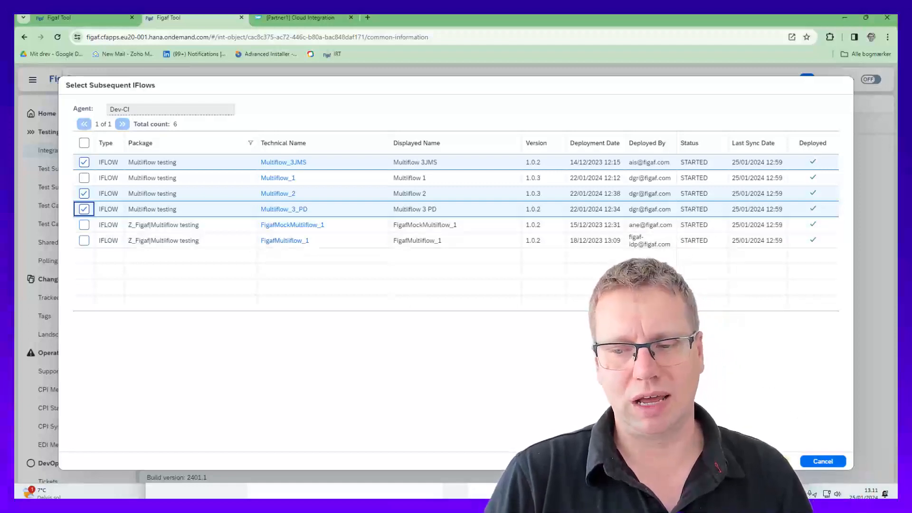
left_click(772, 461)
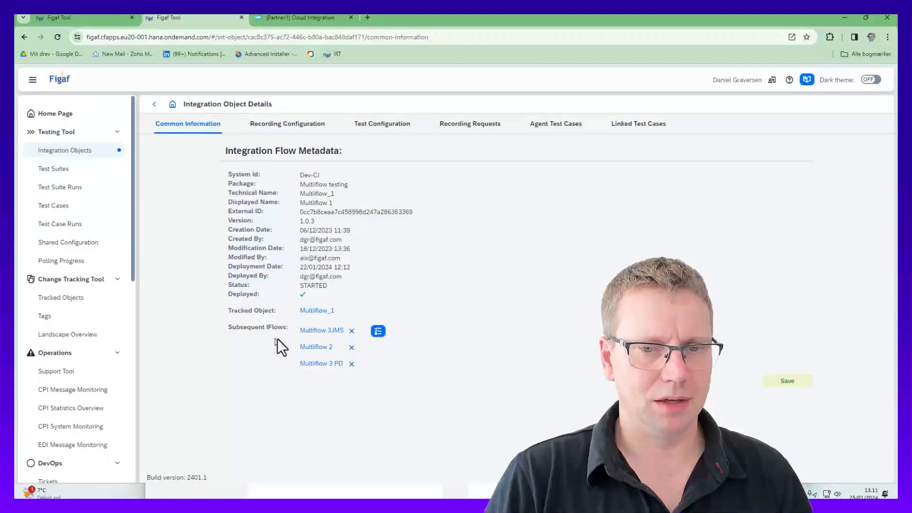
left_click(787, 381)
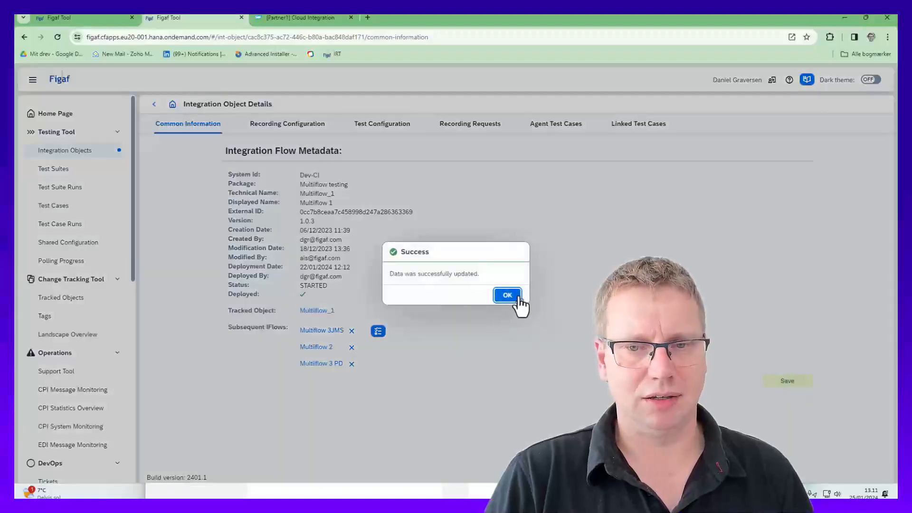
left_click(517, 298)
Start a message recording request for Multiiflow 1 with a new test suite titled Multiflow
left_click(120, 152)
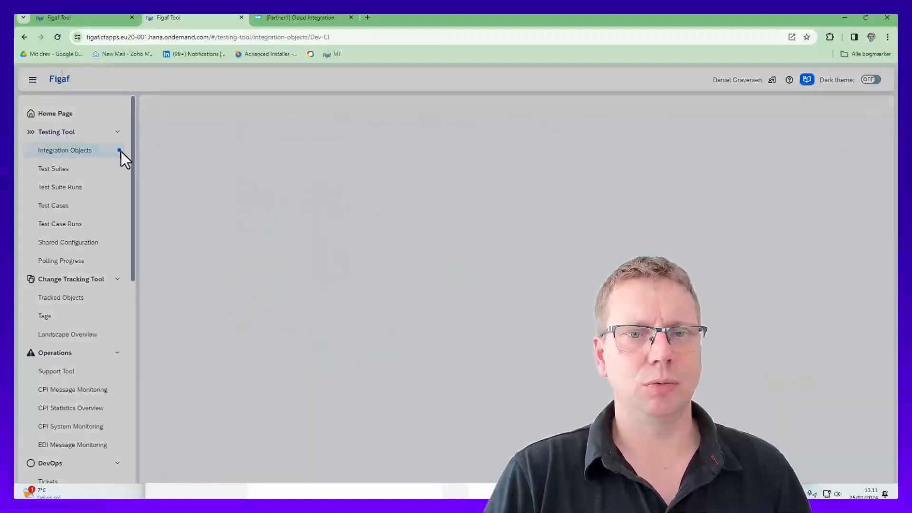
left_click(157, 186)
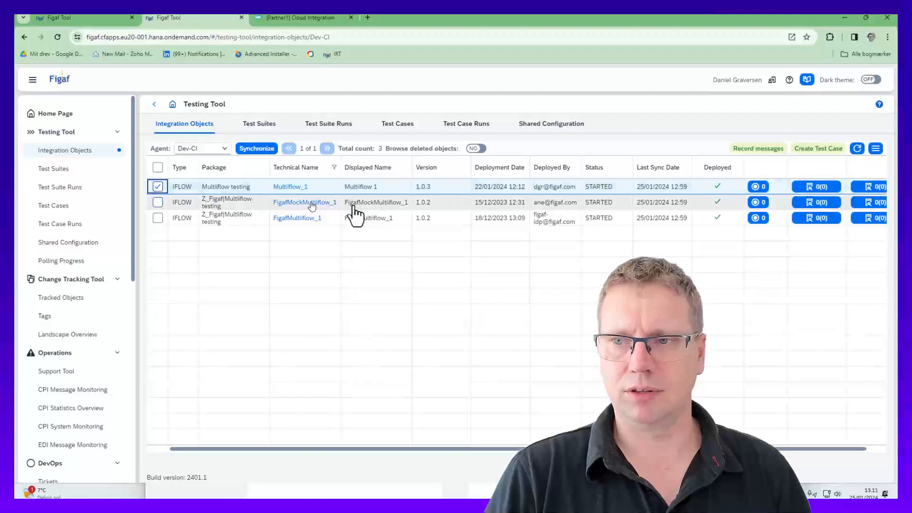
left_click(743, 151)
left_click(182, 158)
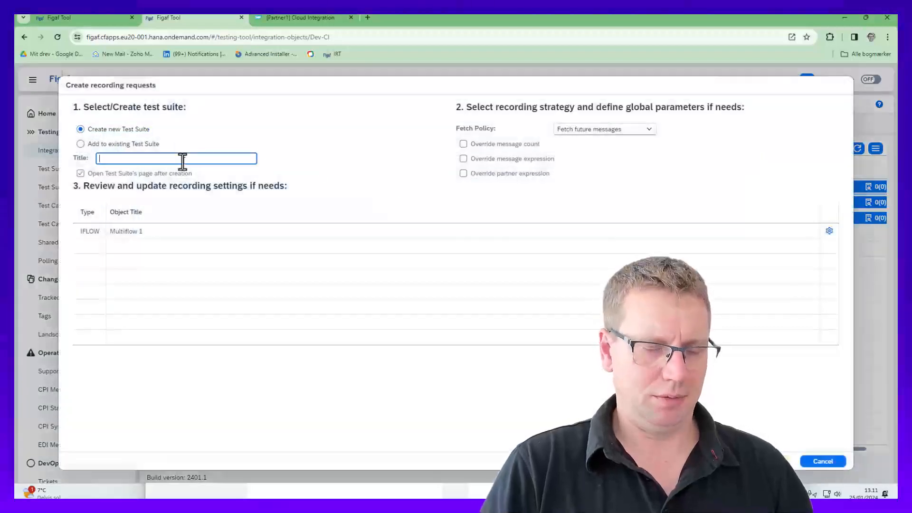
type("Mult")
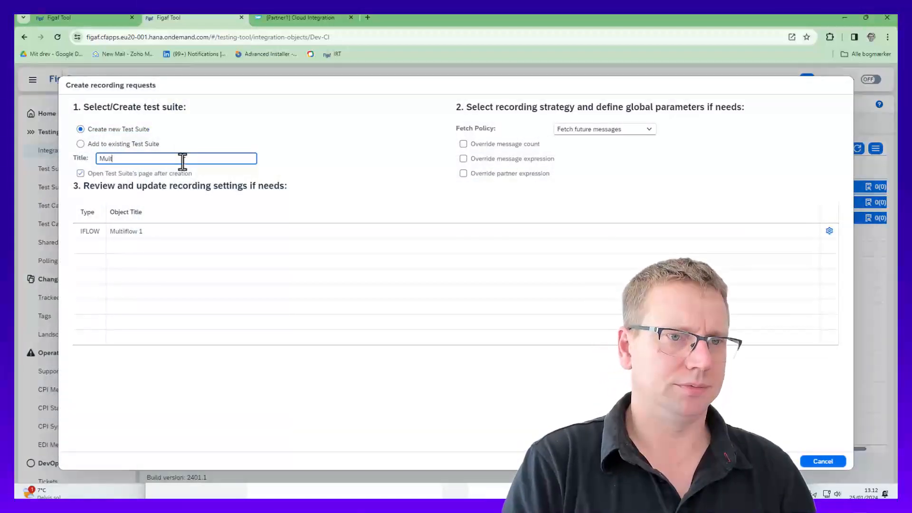
type("iflow")
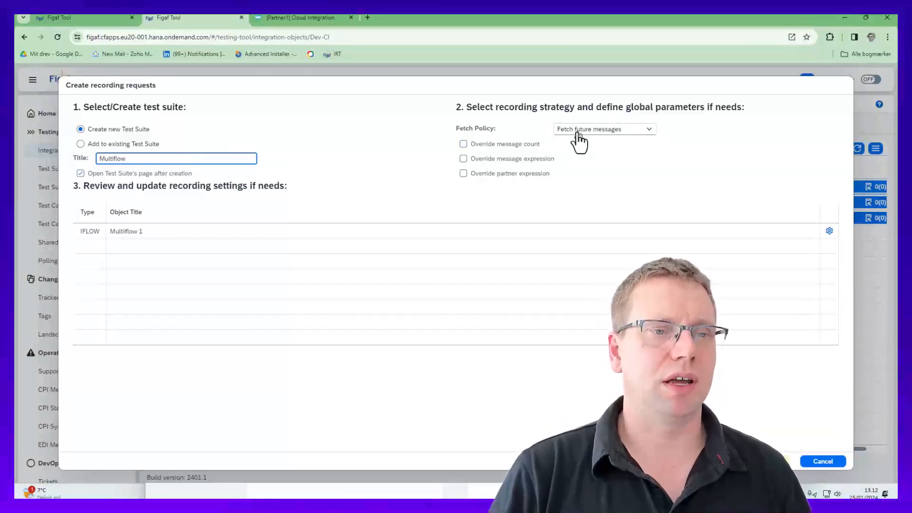
Enable Record IFlow chain in the flow's recording configuration, save it, and create the recording request
left_click(829, 231)
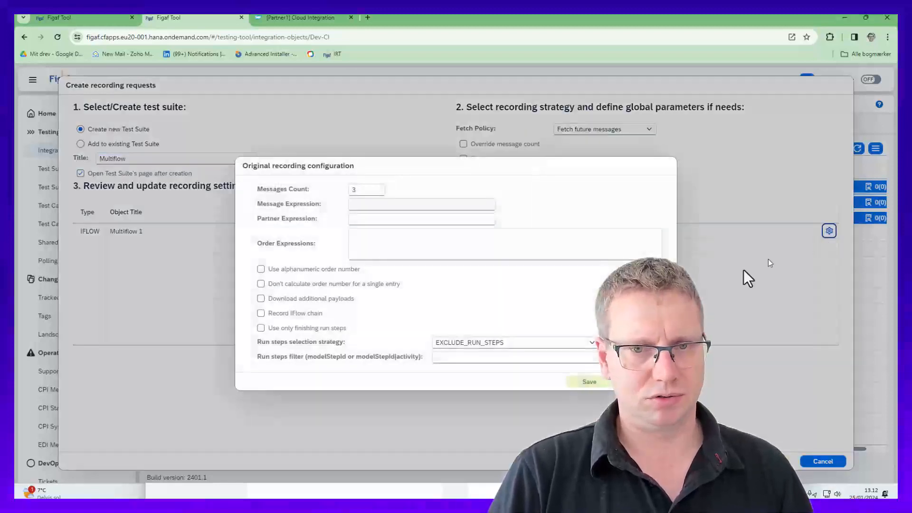
left_click(271, 315)
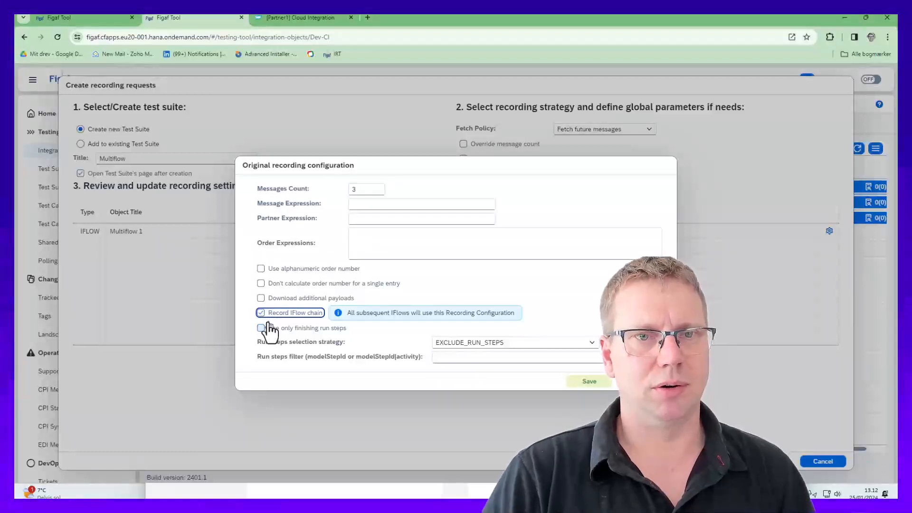
left_click(580, 381)
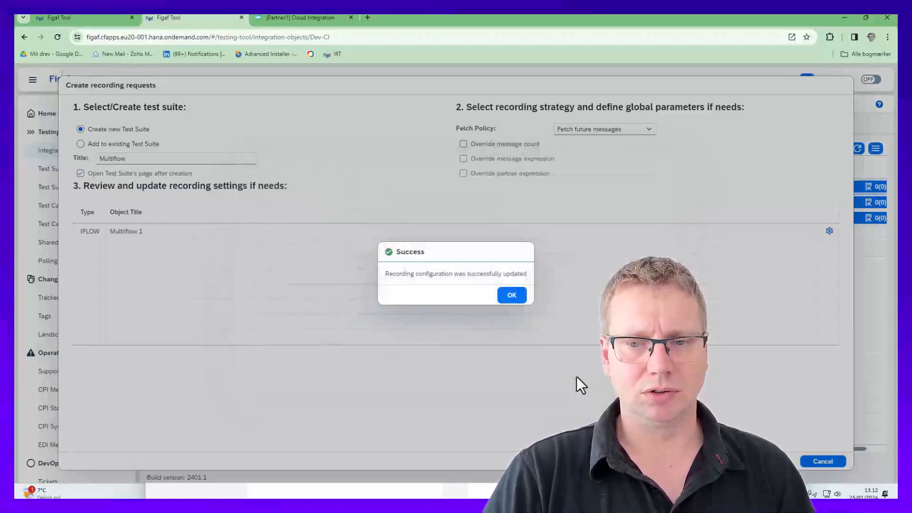
left_click(512, 295)
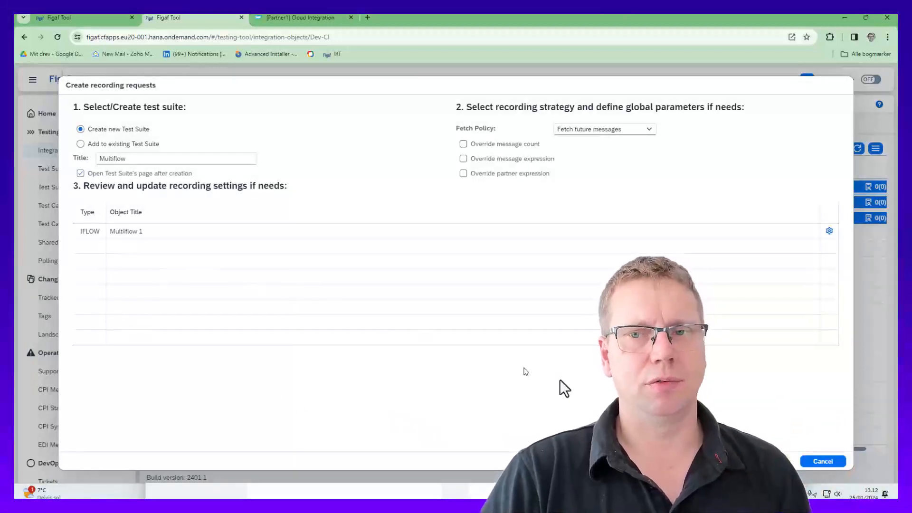
left_click(776, 461)
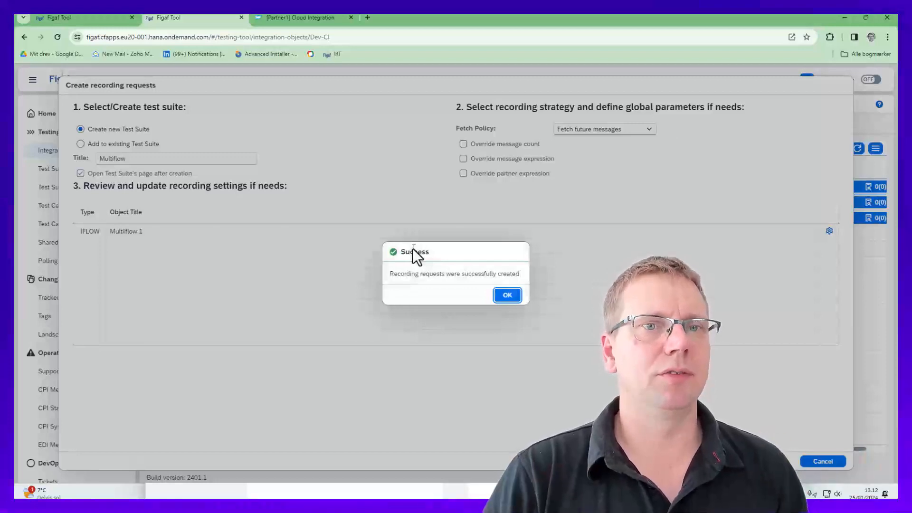
left_click(510, 295)
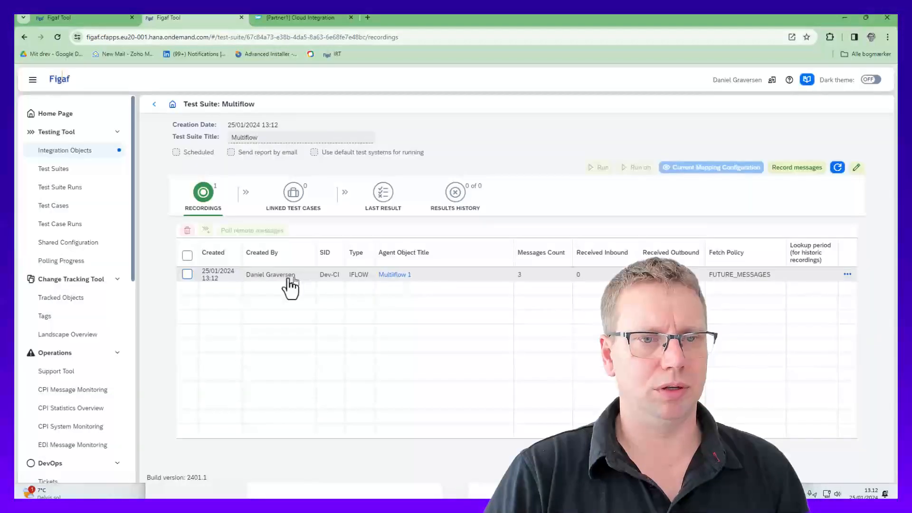
Enable Test IFlow chain in the test configuration of Multiiflow 1, save it, and leave the test configuration
left_click(395, 276)
left_click(275, 124)
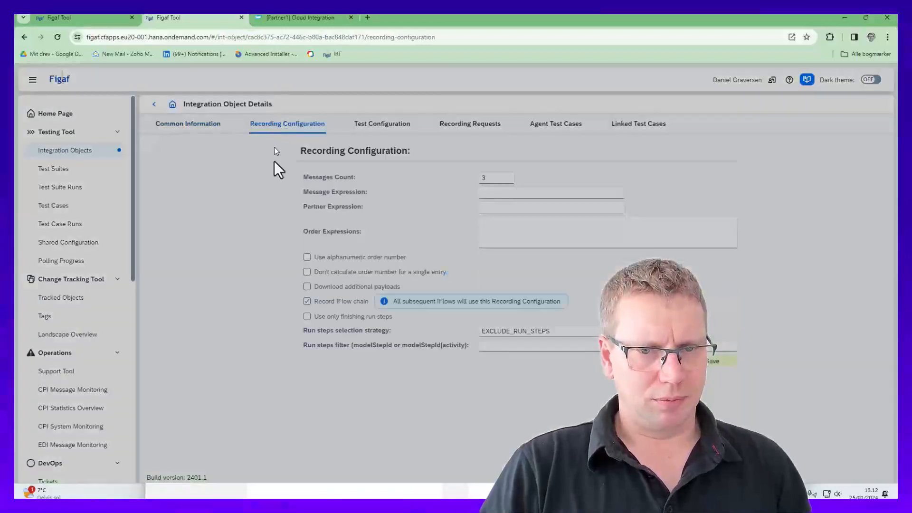
left_click(395, 124)
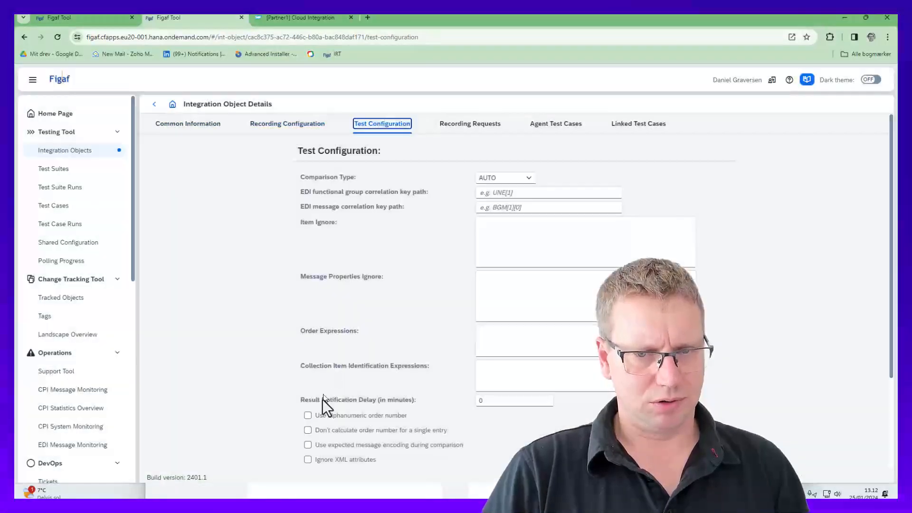
scroll(322, 418, "down", 2)
scroll(308, 418, "down", 1)
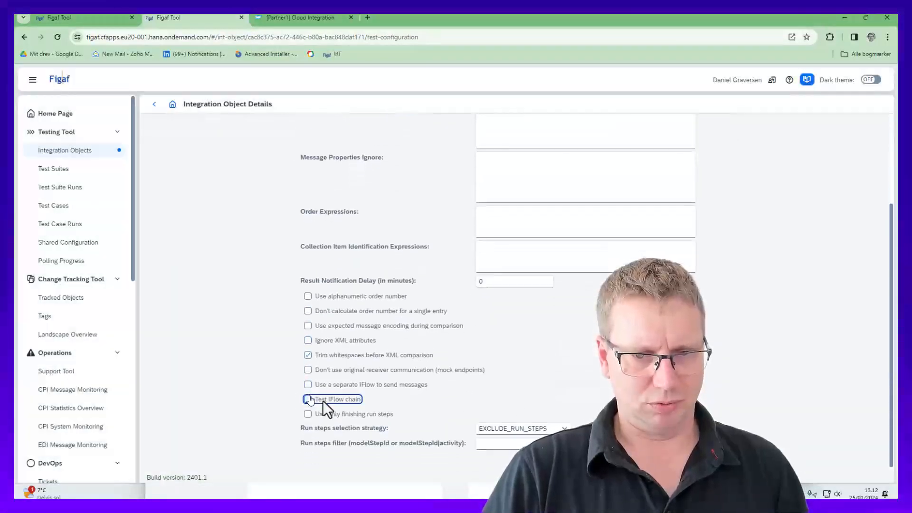
left_click(308, 399)
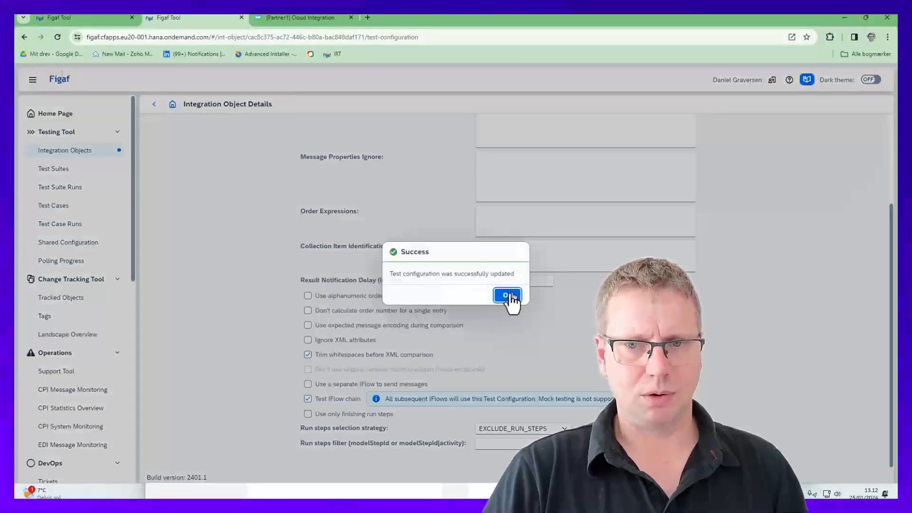
left_click(511, 295)
left_click(155, 106)
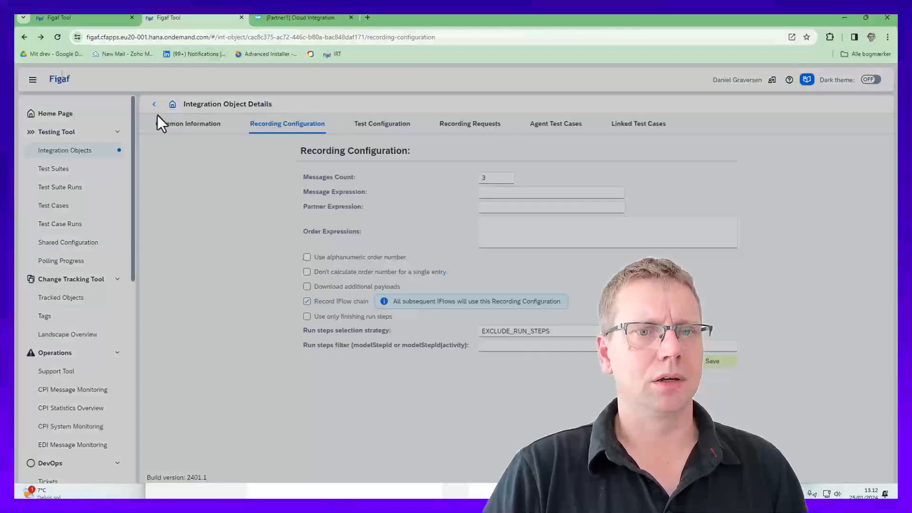
Switch to bruno, send the POST Multiflow request to the Multiiflow_1 endpoint, and return to the Figaf Tool
left_click(155, 107)
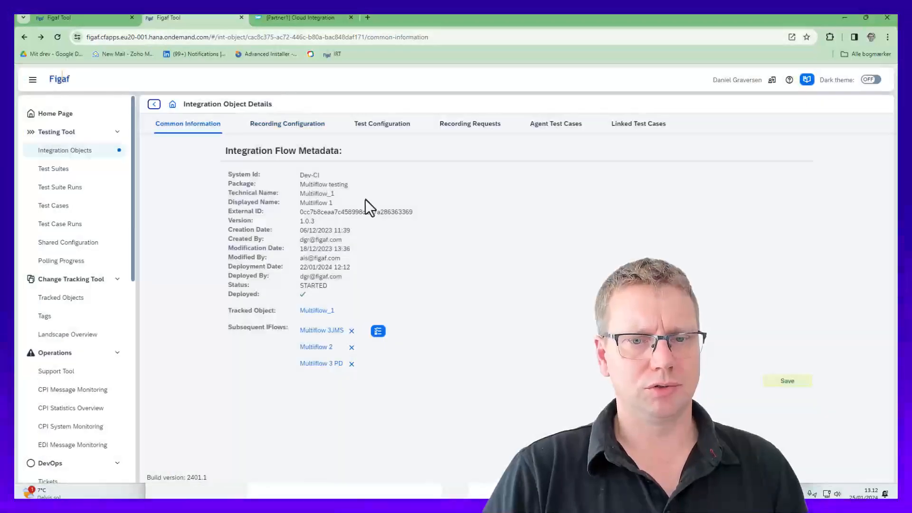
key("alt+Tab")
key("Tab")
key("Tab")
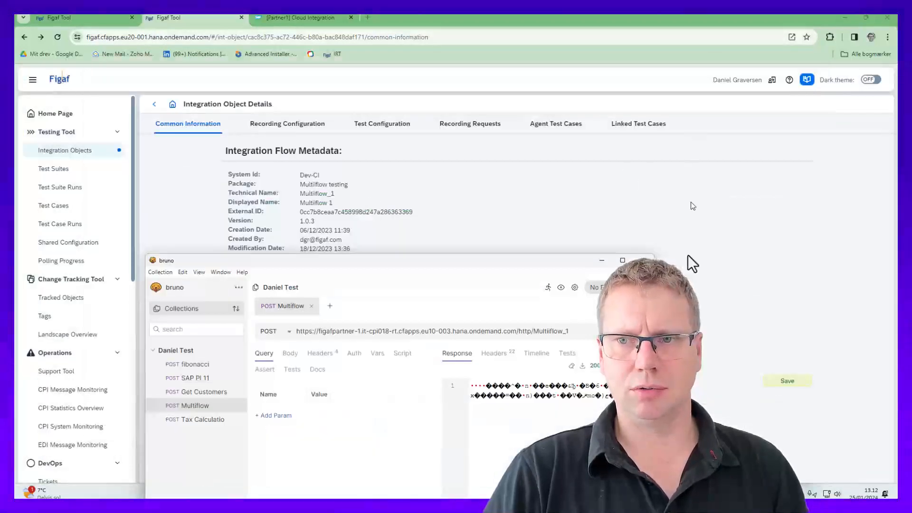
left_click(518, 204)
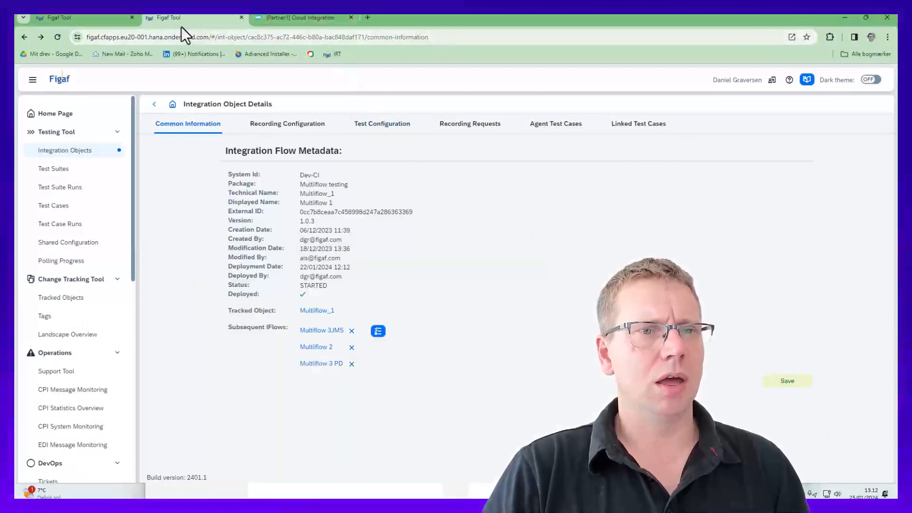
Poll remote messages for the Multiiflow 1 recording in the Multiflow test suite and inspect the processed message entries
left_click(156, 105)
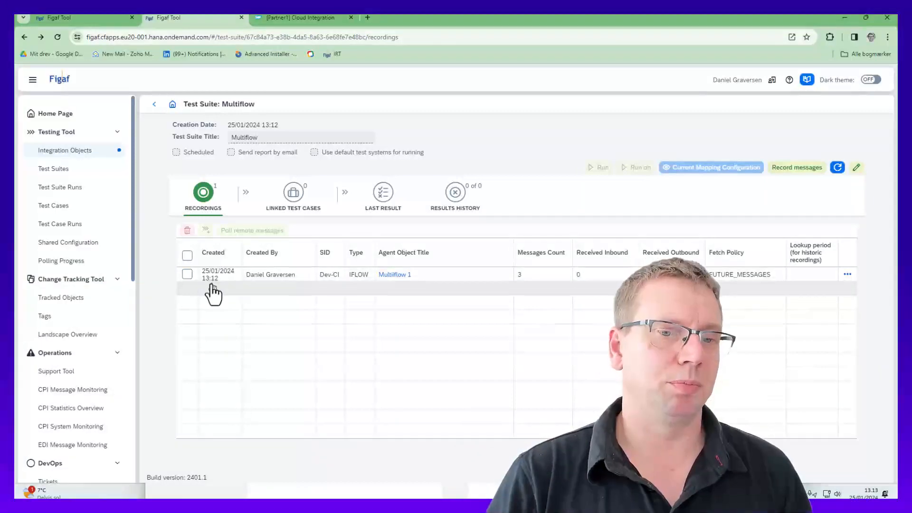
left_click(187, 274)
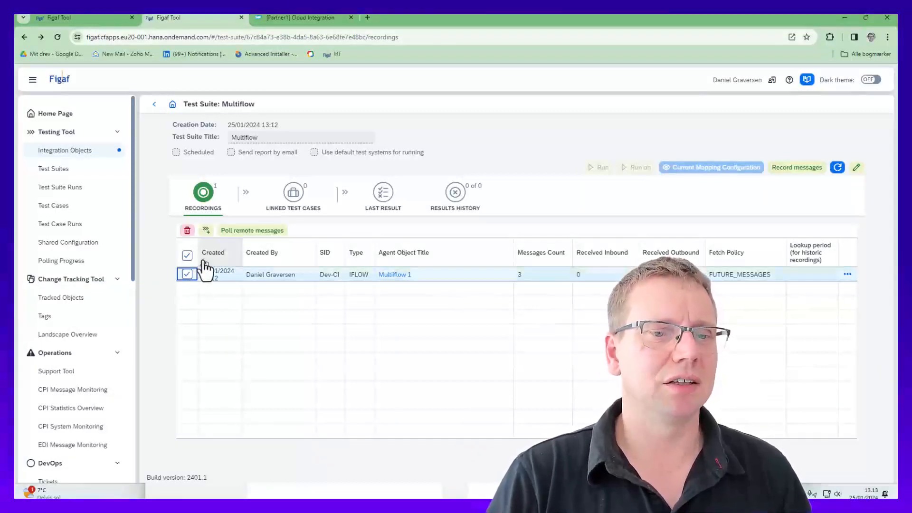
left_click(251, 231)
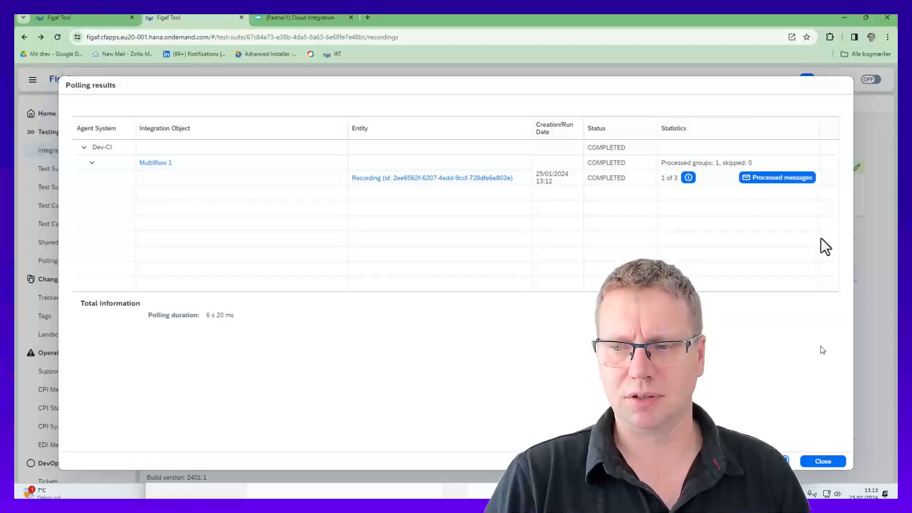
left_click(754, 179)
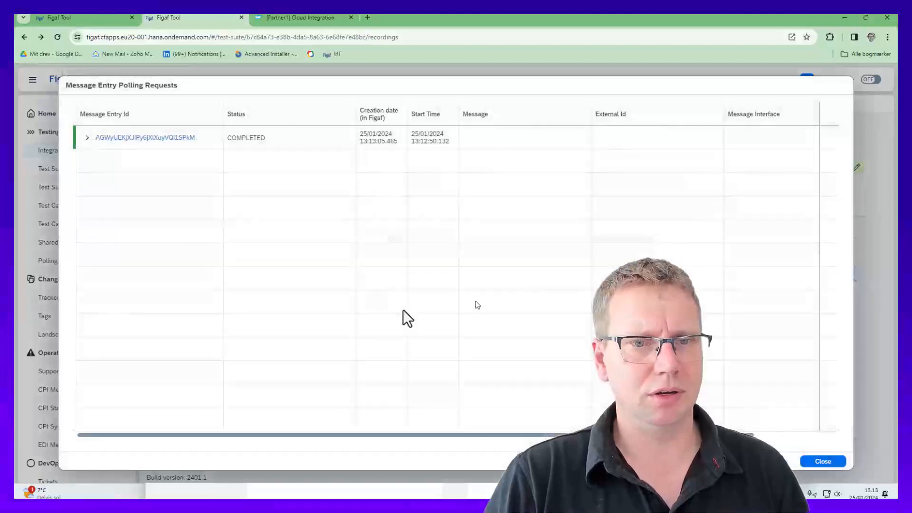
left_click(87, 138)
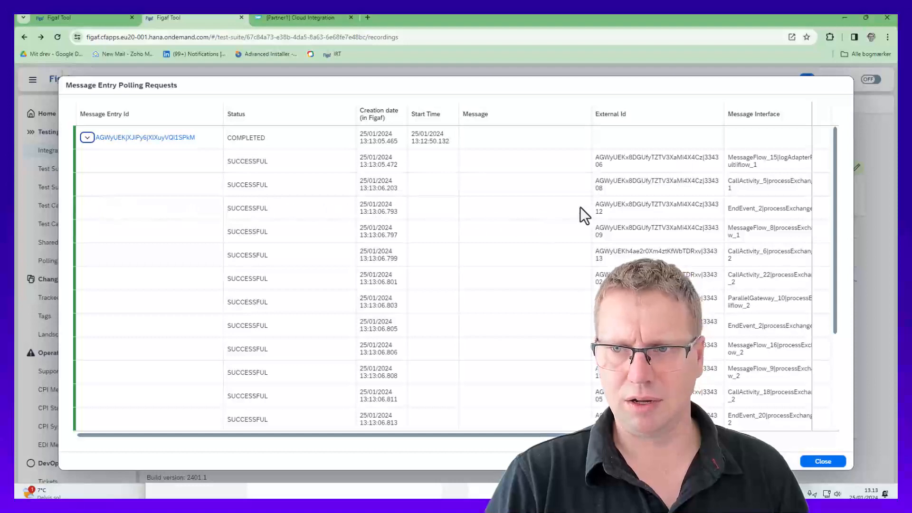
scroll(584, 218, "down", 3)
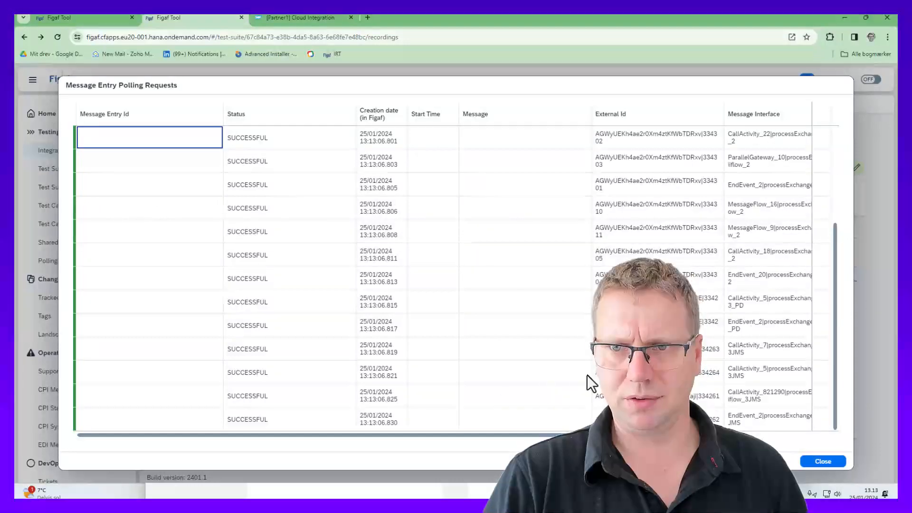
scroll(589, 380, "up", 3)
left_click(822, 461)
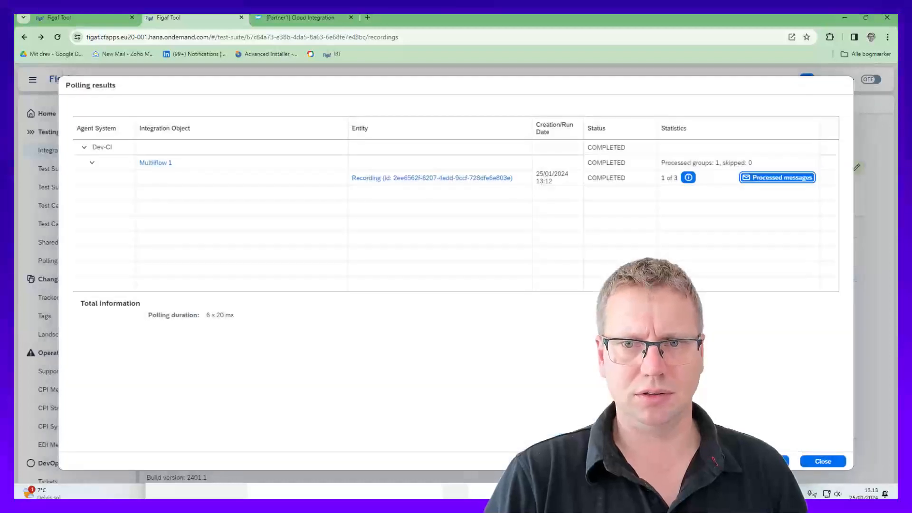
left_click(817, 463)
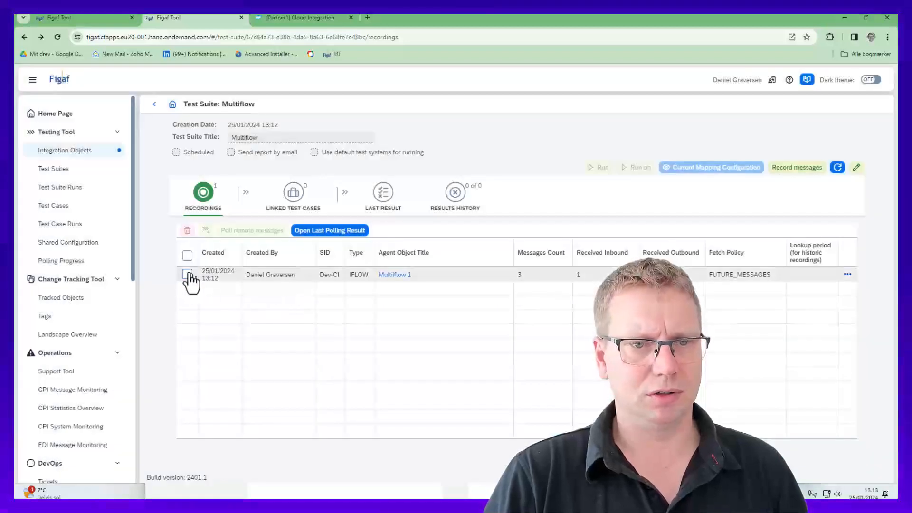
Poll the Multiiflow 1 recording once more for remote messages and close the polling results
left_click(188, 275)
left_click(233, 231)
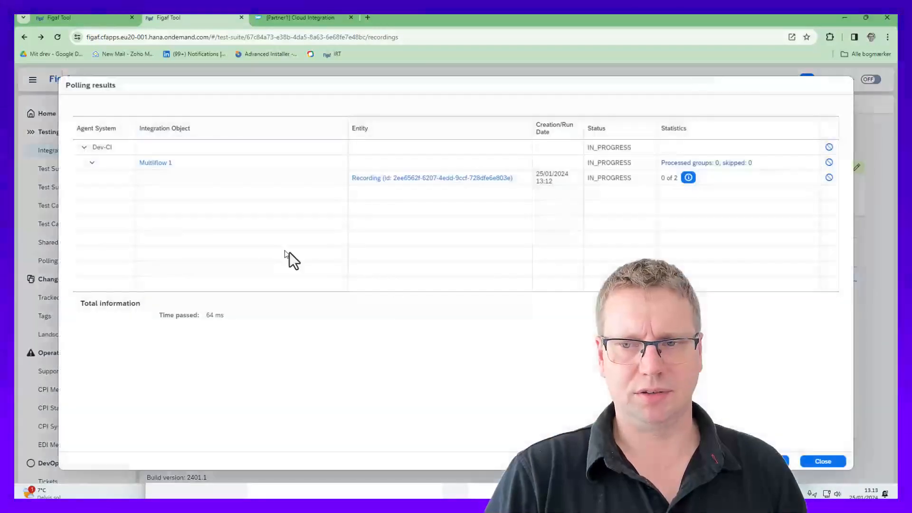
left_click(823, 462)
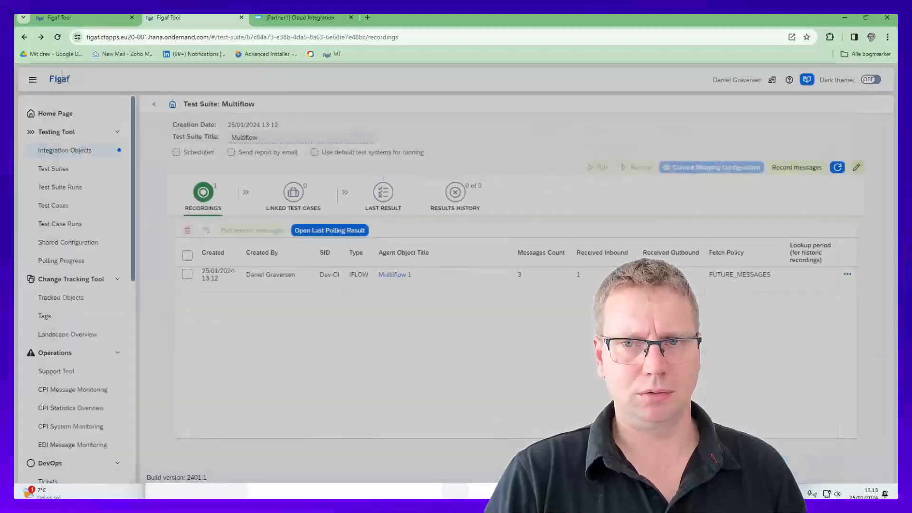
Try to create a REGRESSION test case from the Multiiflow 1 recording
left_click(187, 274)
left_click(205, 229)
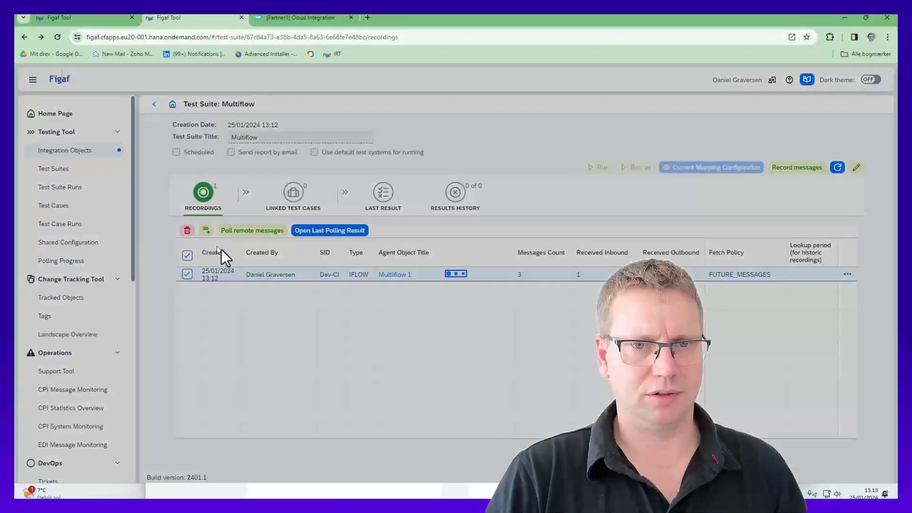
left_click(717, 375)
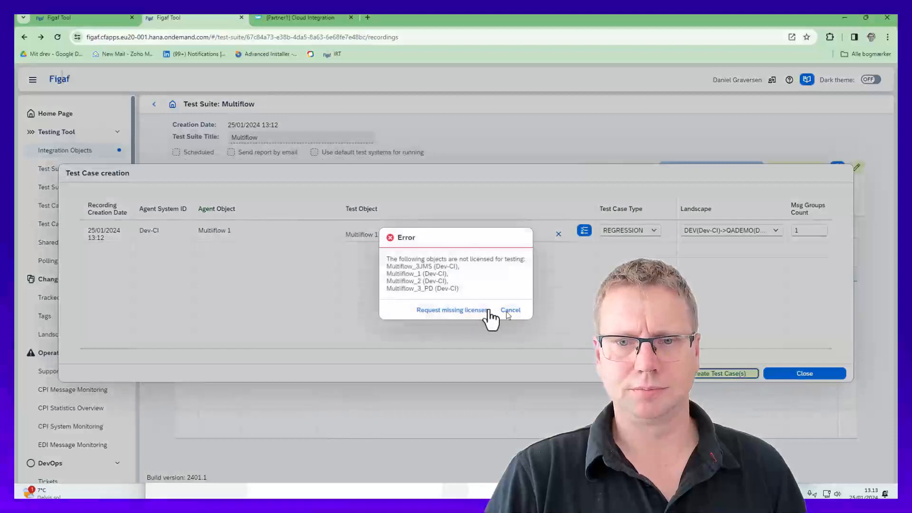
Request the missing Testing licenses for Multiiflow_3JMS, Multiiflow_1, Multiiflow_2 and Multiiflow_3_PD, and create the test case
left_click(447, 312)
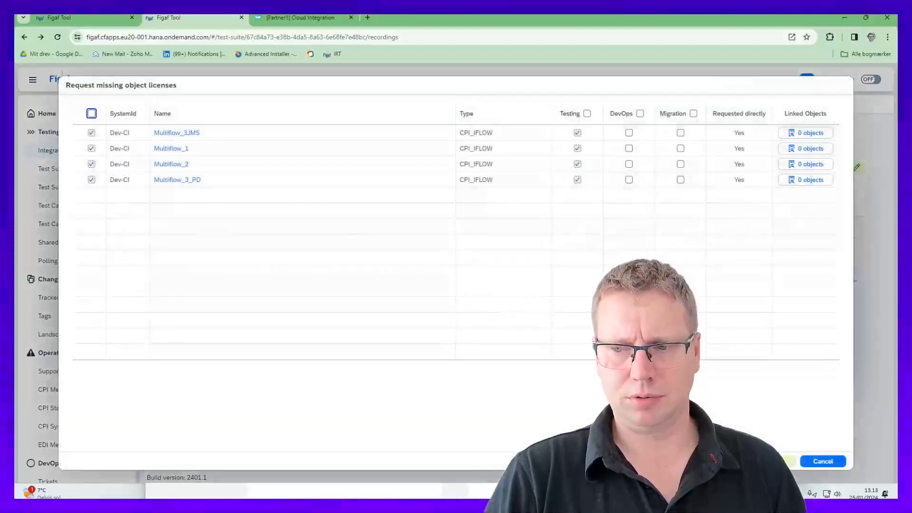
left_click(781, 461)
left_click(481, 305)
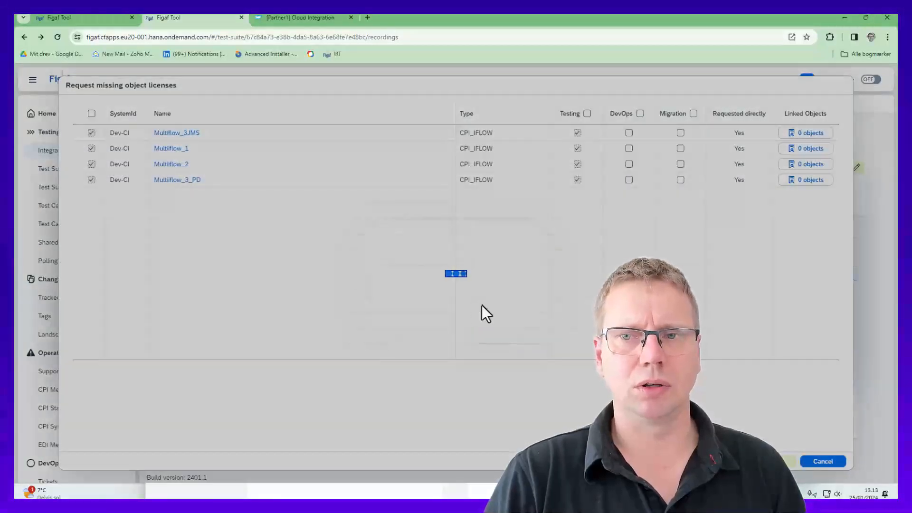
left_click(507, 305)
left_click(726, 373)
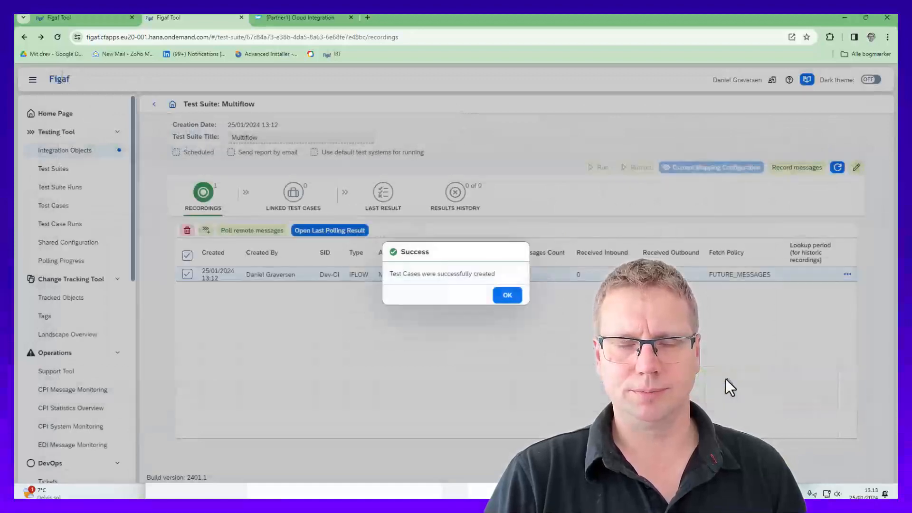
left_click(509, 297)
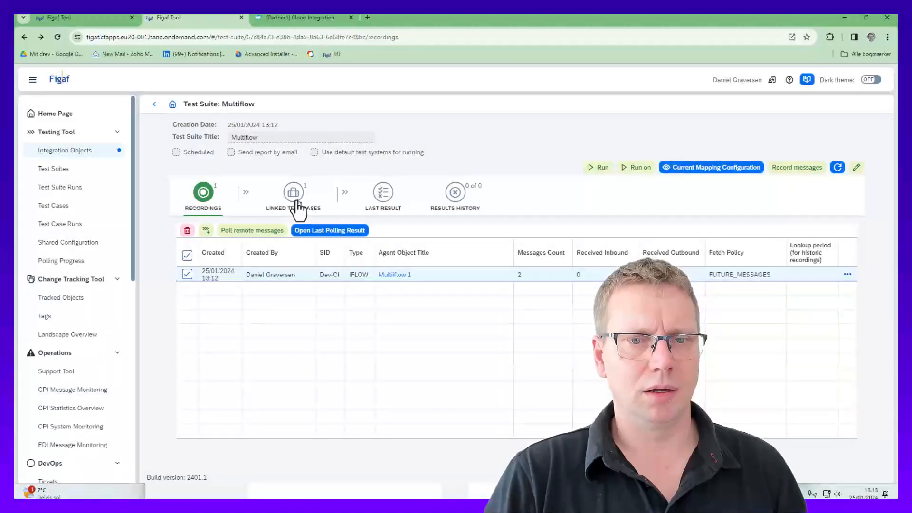
Delete the Multiiflow 1 recording from the Multiflow test suite
left_click(187, 230)
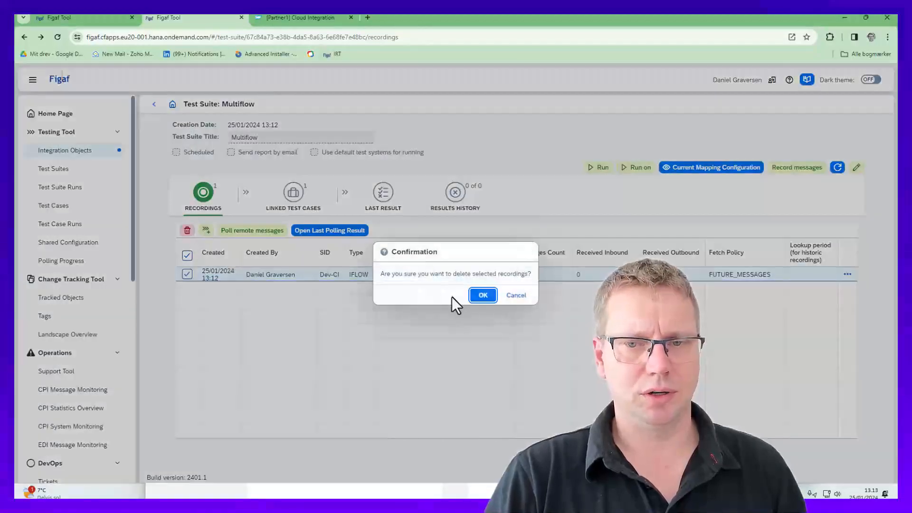
left_click(483, 295)
left_click(510, 294)
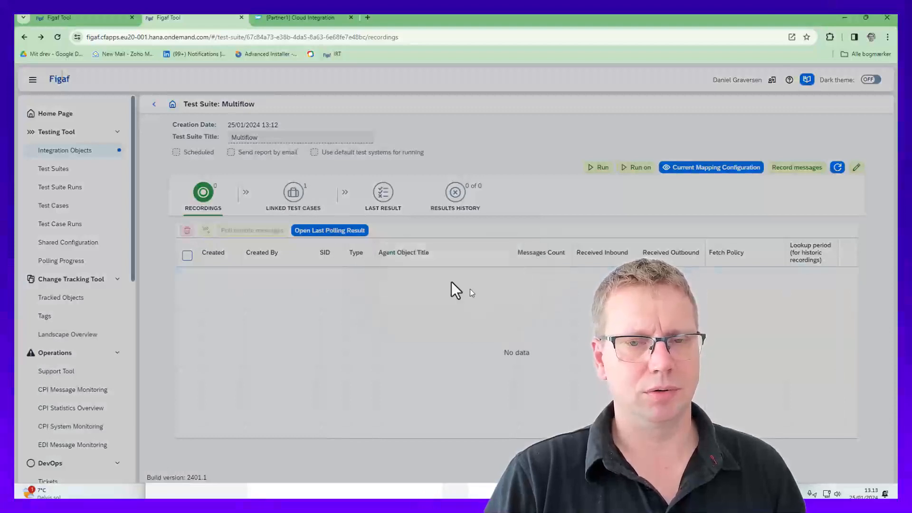
Open the default test case linked to Multiiflow 1, run it from its testing results, and open the run's results
left_click(294, 195)
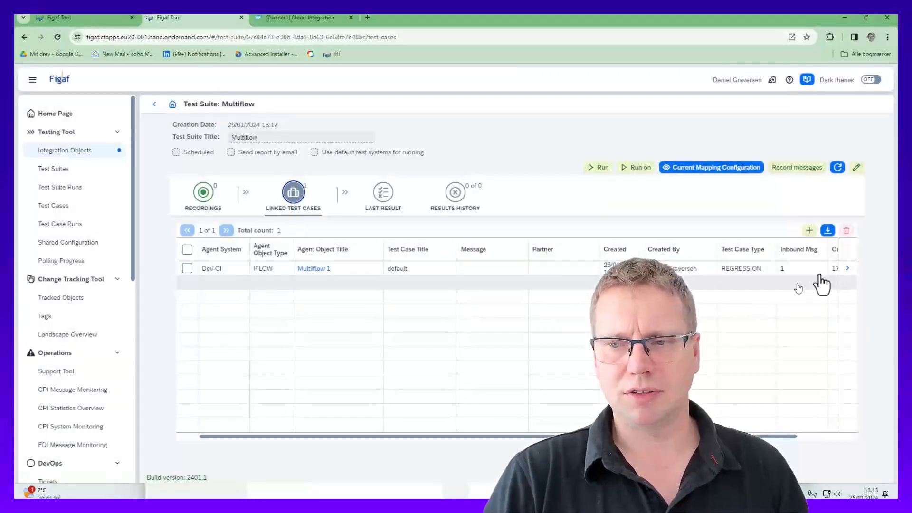
left_click(847, 268)
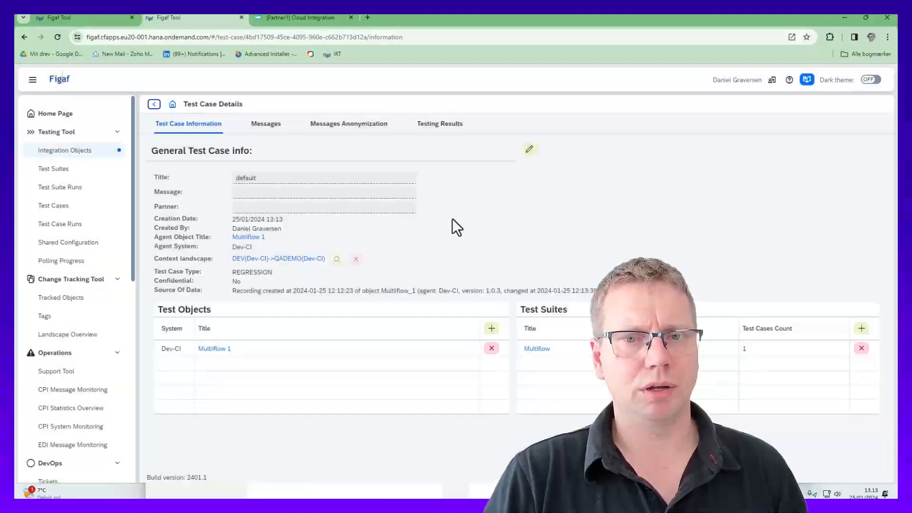
left_click(433, 124)
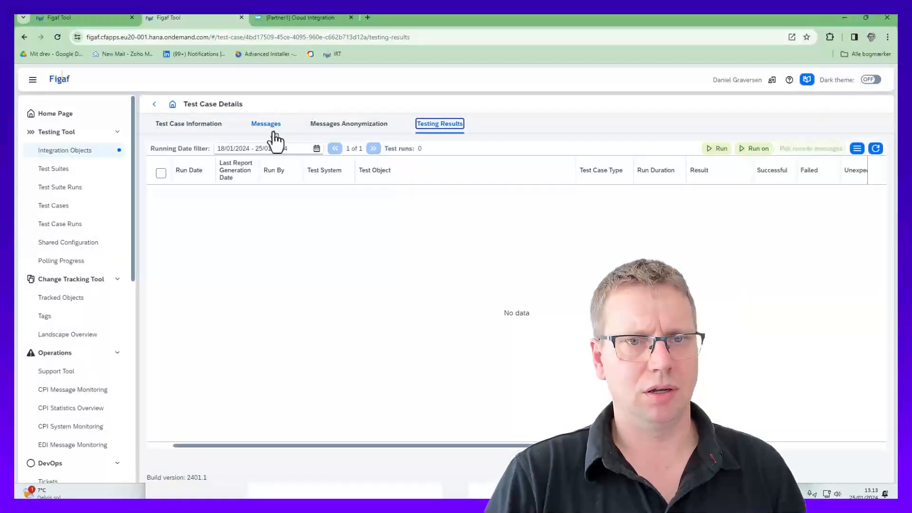
left_click(220, 127)
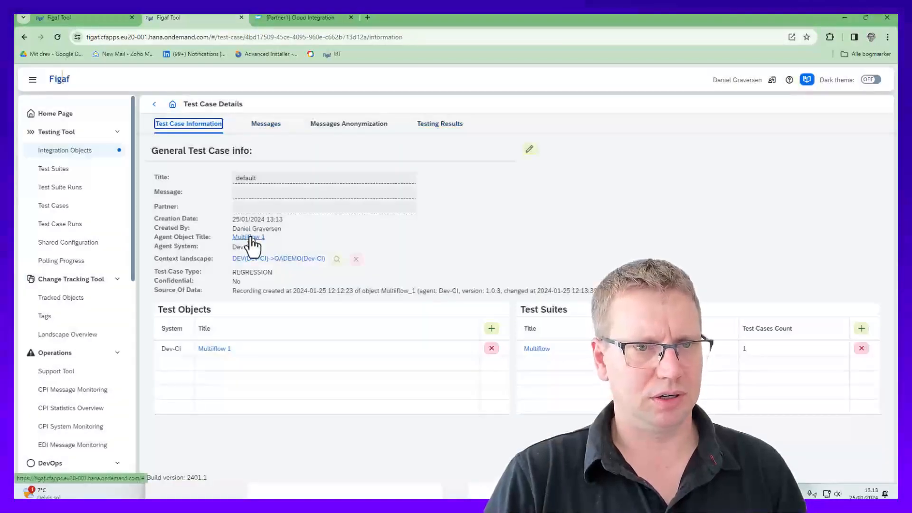
left_click(442, 125)
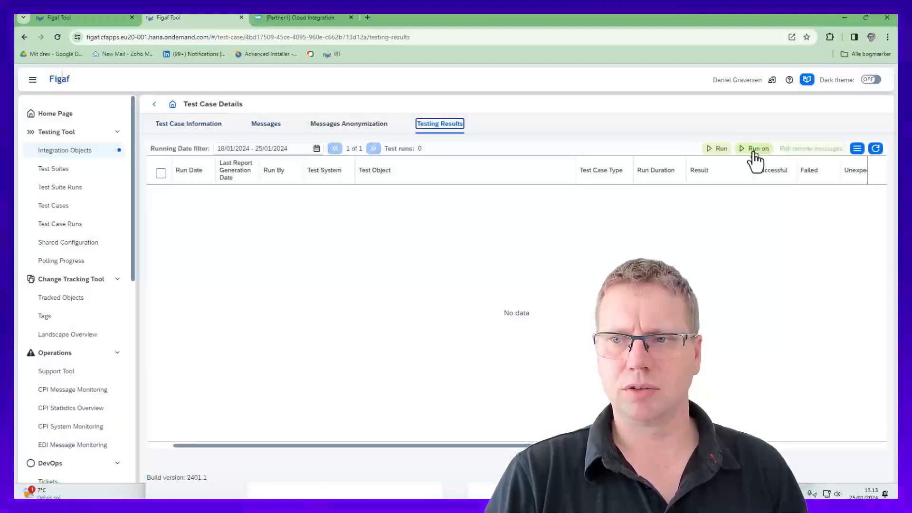
left_click(720, 148)
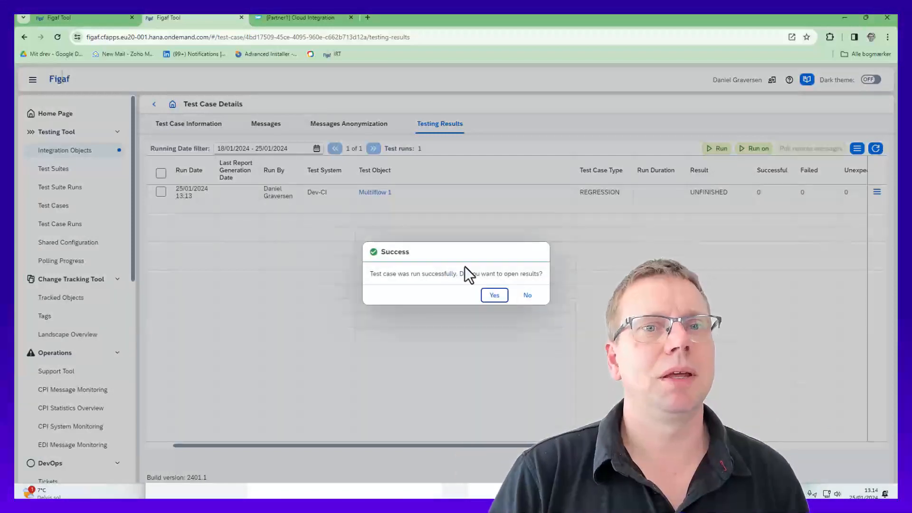
left_click(496, 295)
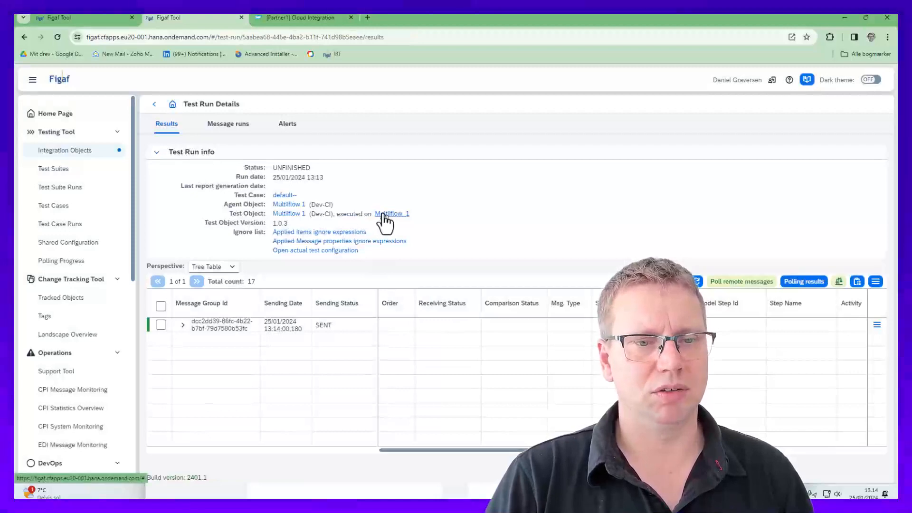
View the executed Multiiflow_1 flow in SAP Integration Suite and return to the test run details
left_click(382, 215)
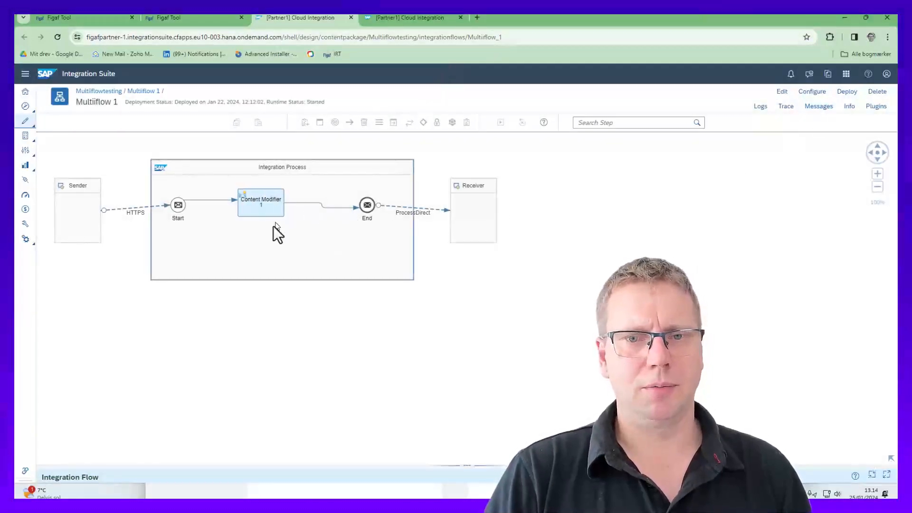
left_click(175, 19)
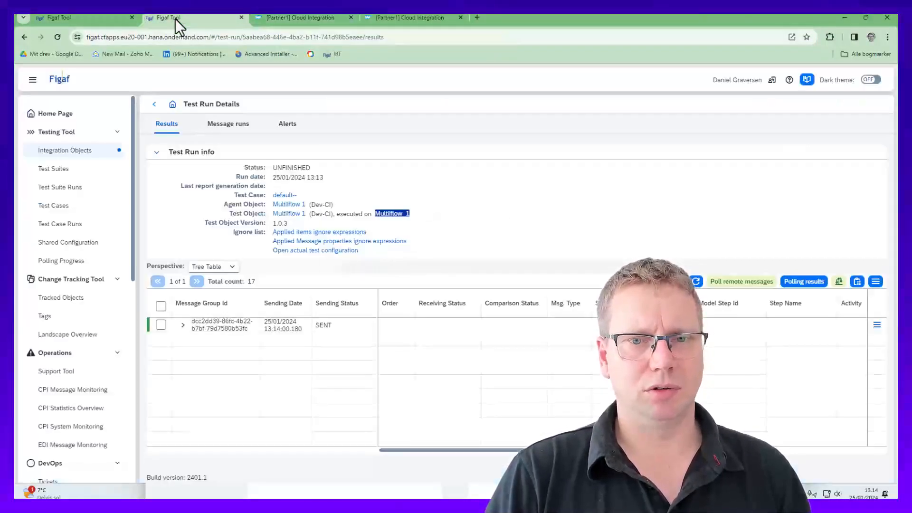
Expand the message group, poll remote messages for the test run, and review the comparison status of every chain step
left_click(183, 325)
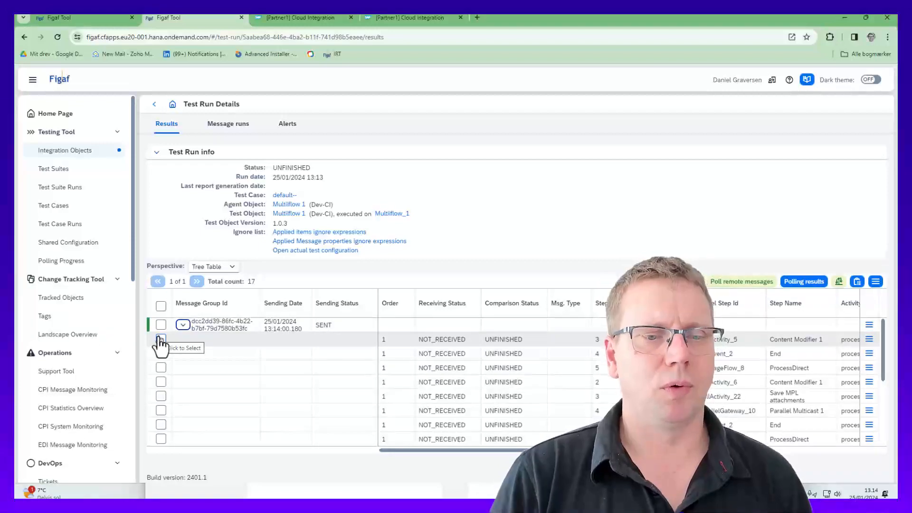
left_click(740, 281)
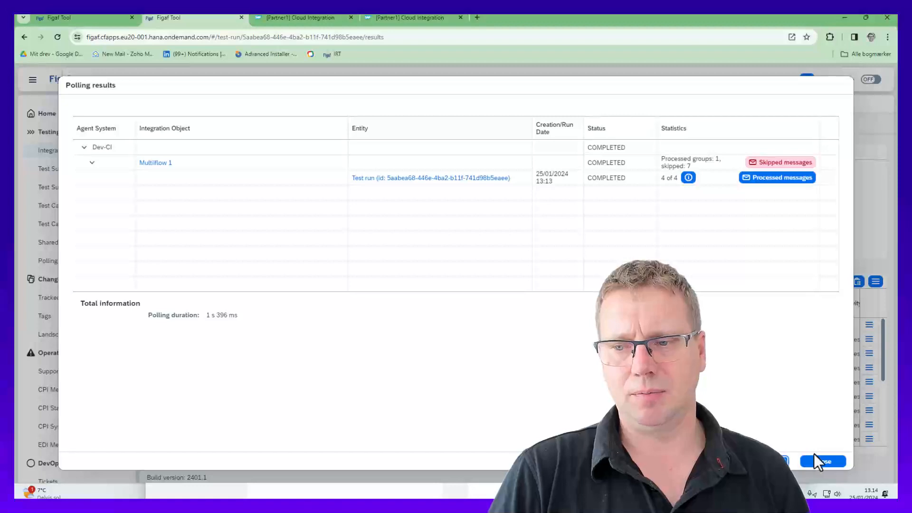
left_click(815, 457)
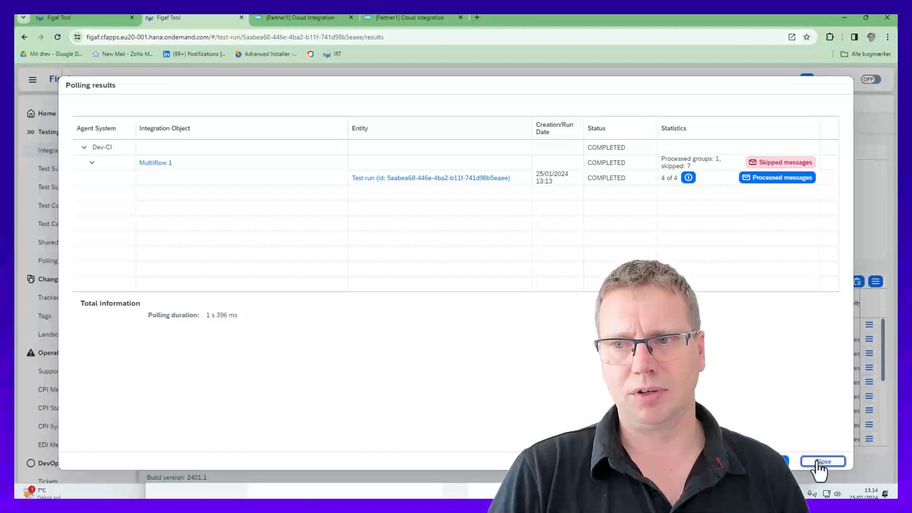
scroll(404, 418, "down", 4)
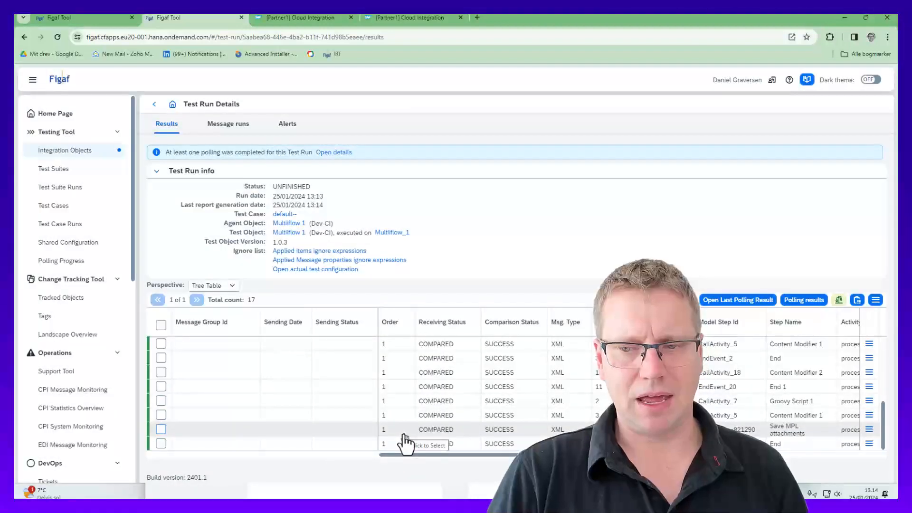
scroll(403, 441, "up", 3)
scroll(333, 373, "down", 3)
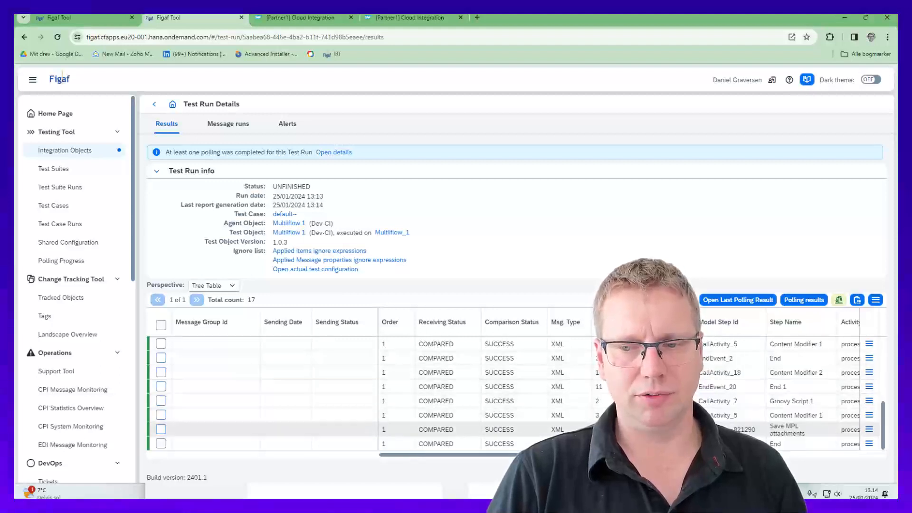
Switch to SAP Integration Suite and open the Multiiflow 2 integration flow by changing the flow address to end in Multiiflow_2
scroll(333, 437, "down", 1)
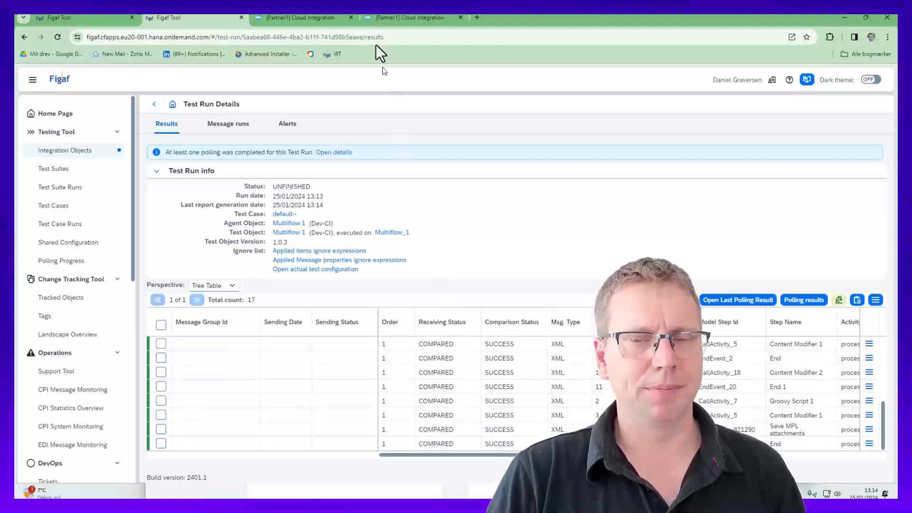
left_click(259, 18)
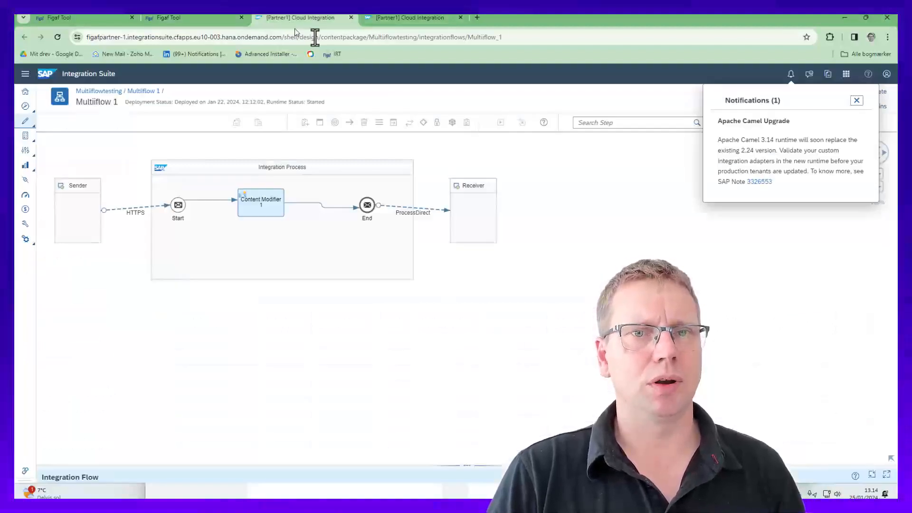
left_click(514, 36)
left_click(515, 36)
key("BackSpace")
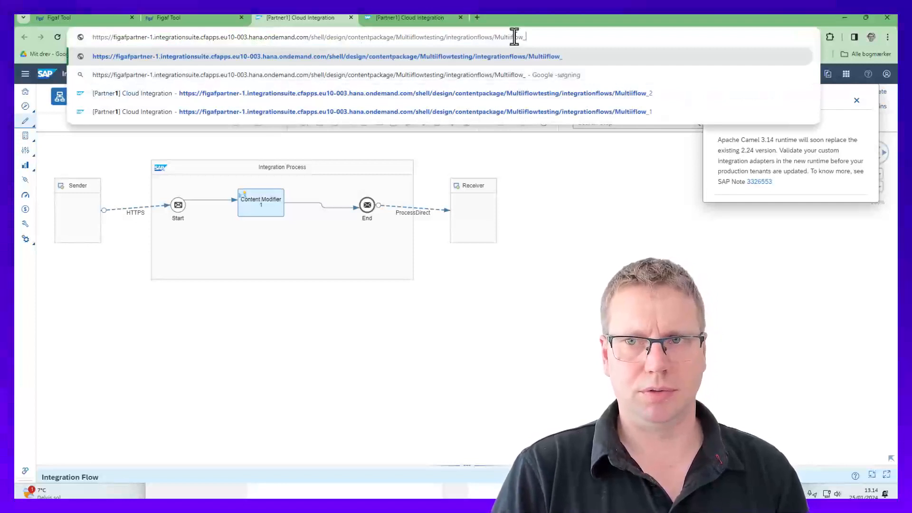
type("2")
key("Return")
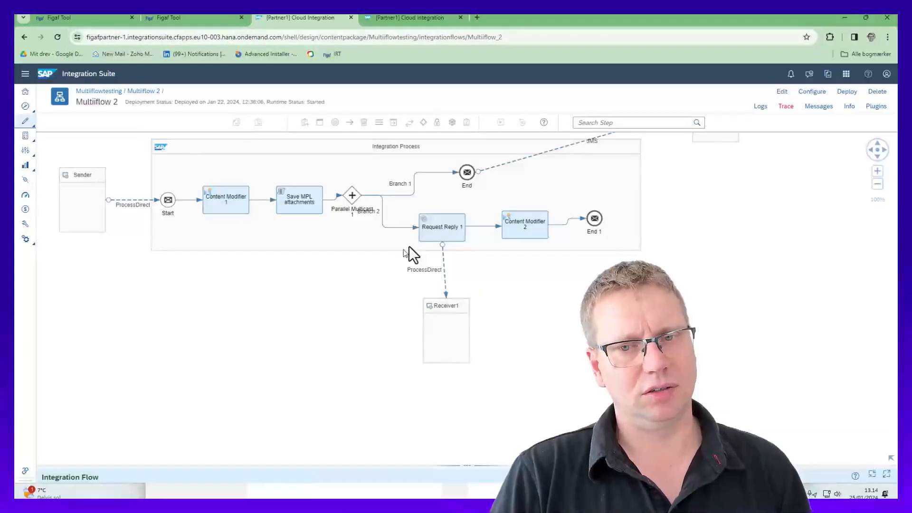
Edit Multiiflow 2 and change the text inside the complete element of Content Modifier 2's message body to "step 256"
left_click(782, 92)
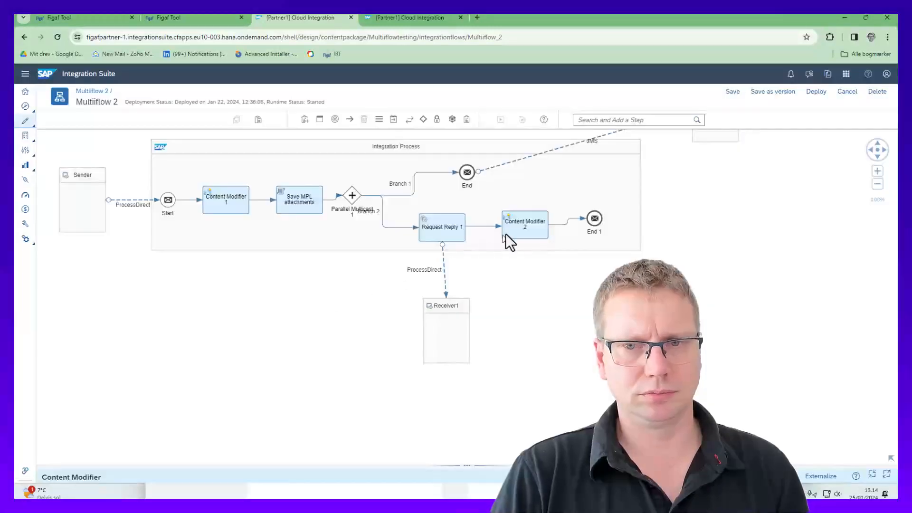
left_click_drag(322, 469, 333, 267)
left_click(170, 301)
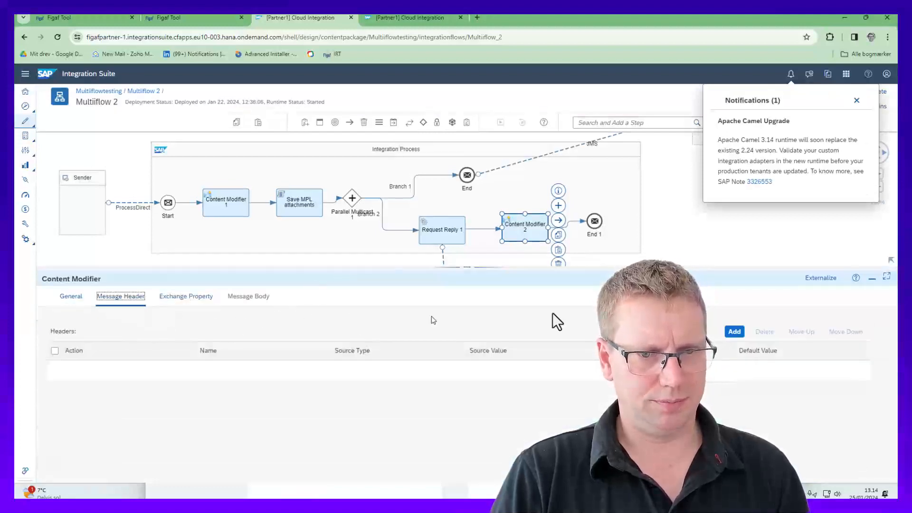
left_click(248, 296)
left_click(254, 352)
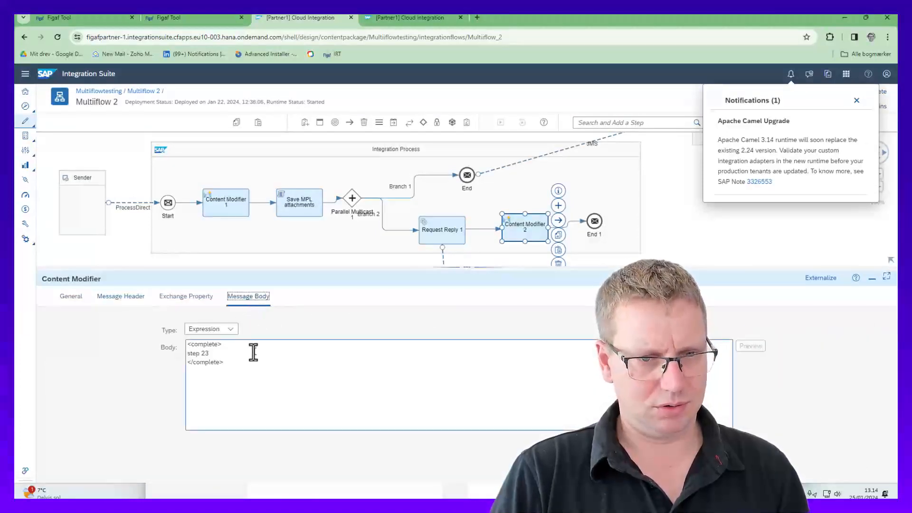
key("BackSpace")
type("56")
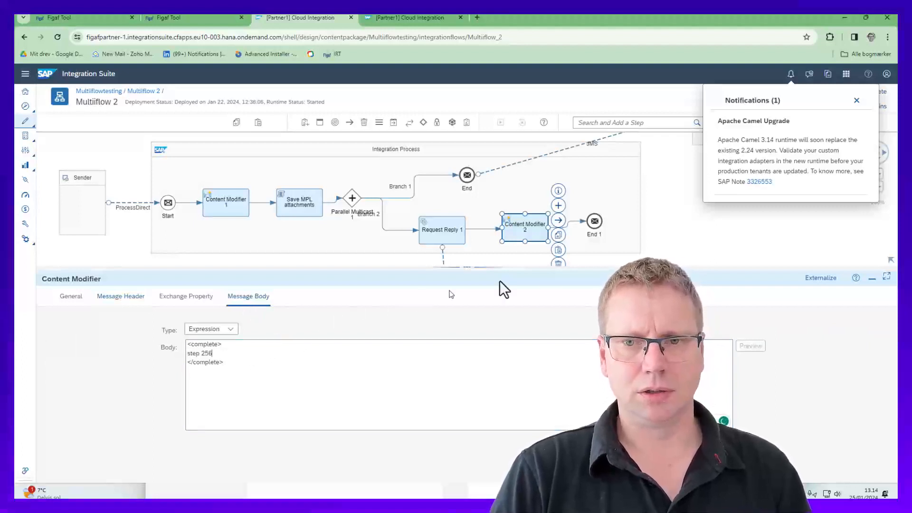
Dismiss the notification, save Multiiflow 2 as version 1.0.4, and deploy it
left_click(856, 101)
left_click(759, 93)
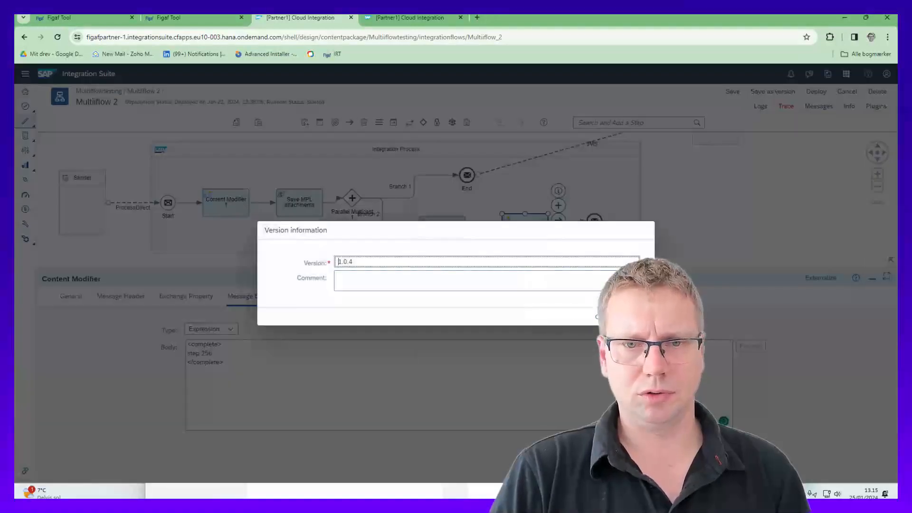
left_click(591, 317)
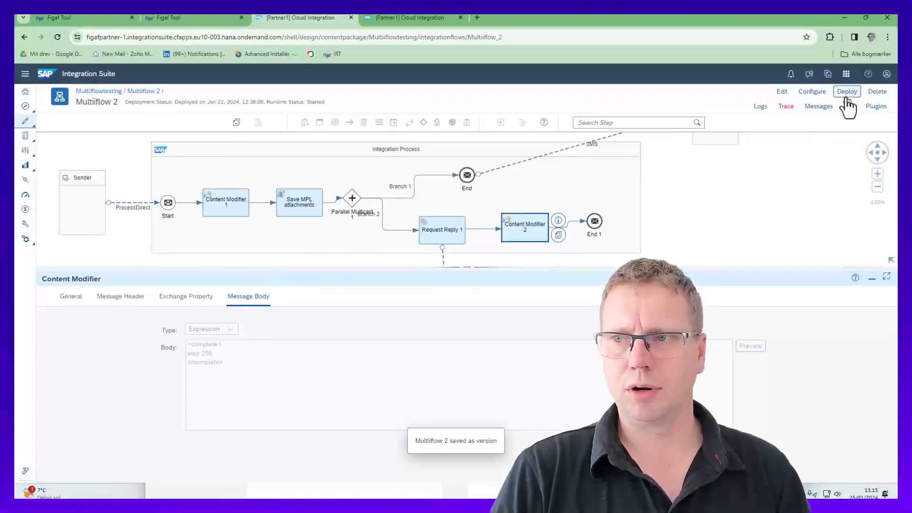
left_click(847, 91)
left_click(479, 308)
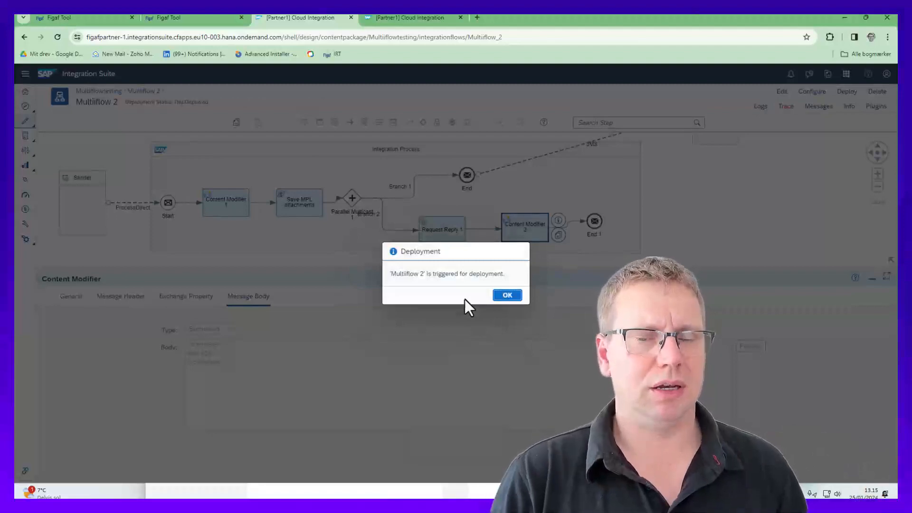
left_click(506, 295)
Return to the Figaf Tool and run the default test case again from its testing results
left_click(198, 19)
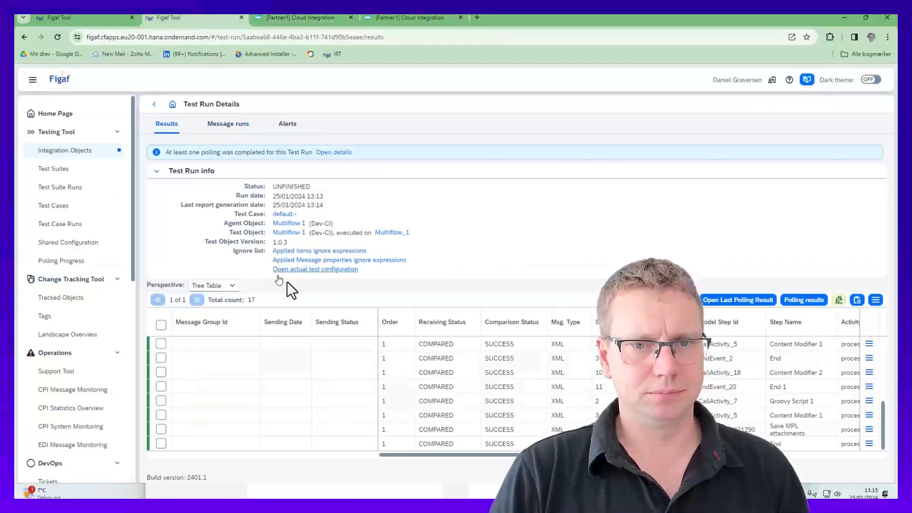
left_click(154, 104)
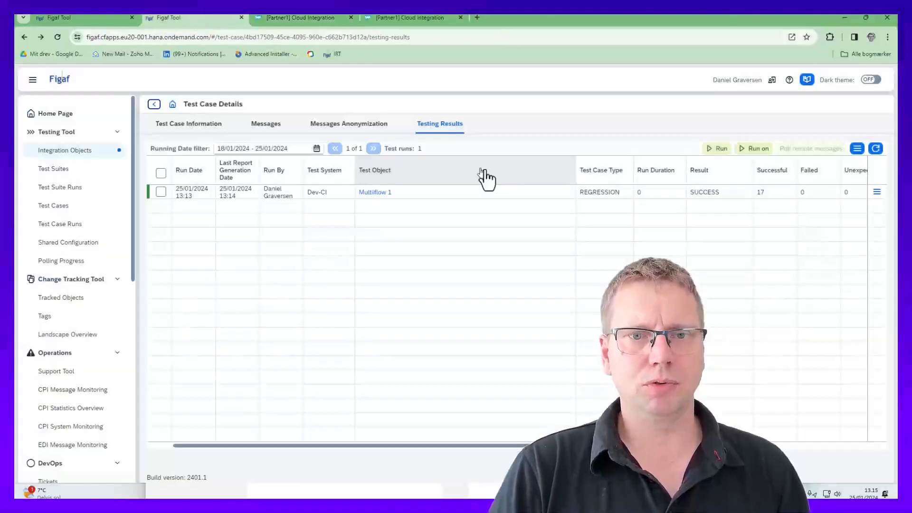
left_click(715, 148)
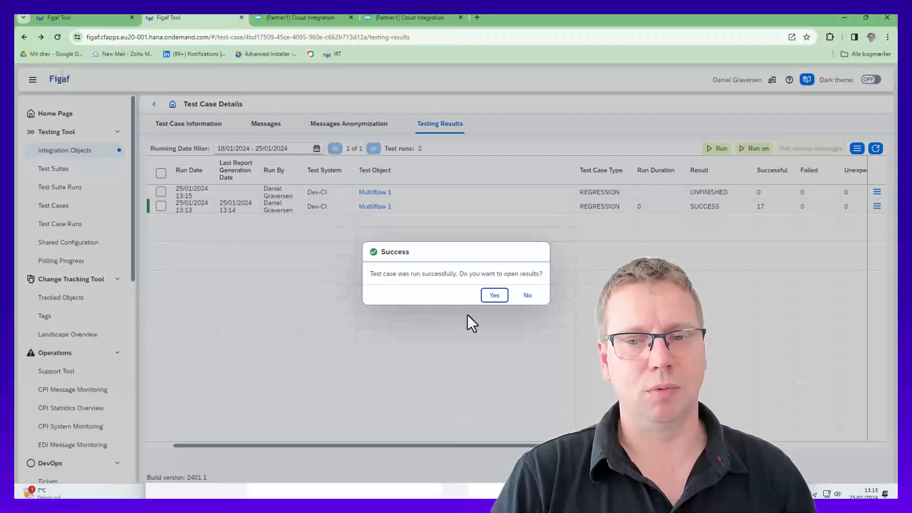
Open the new test run's results and compare the expected and actual message for the End 1 step (EndEvent_20)
left_click(487, 297)
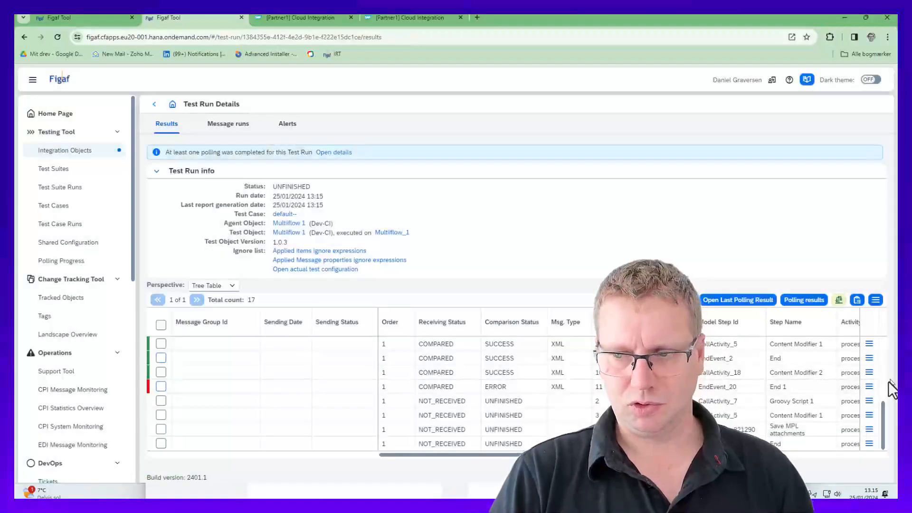
left_click(869, 387)
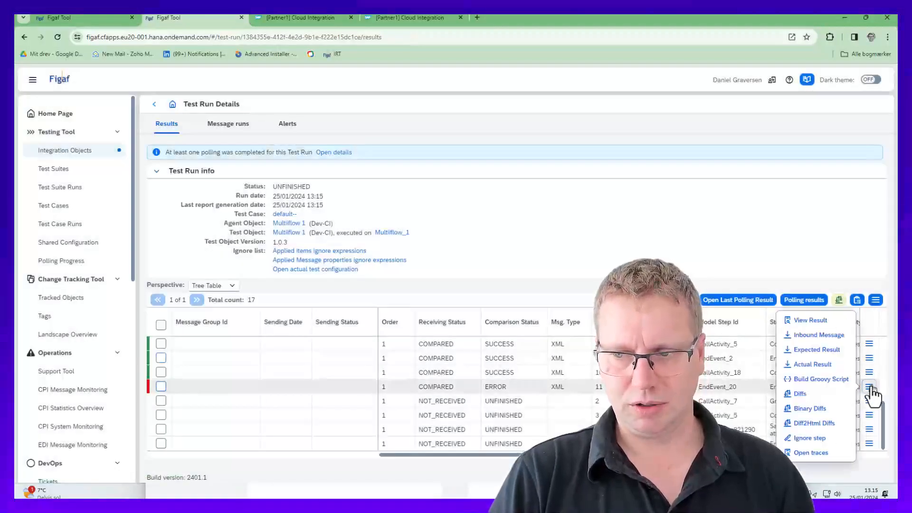
left_click(826, 394)
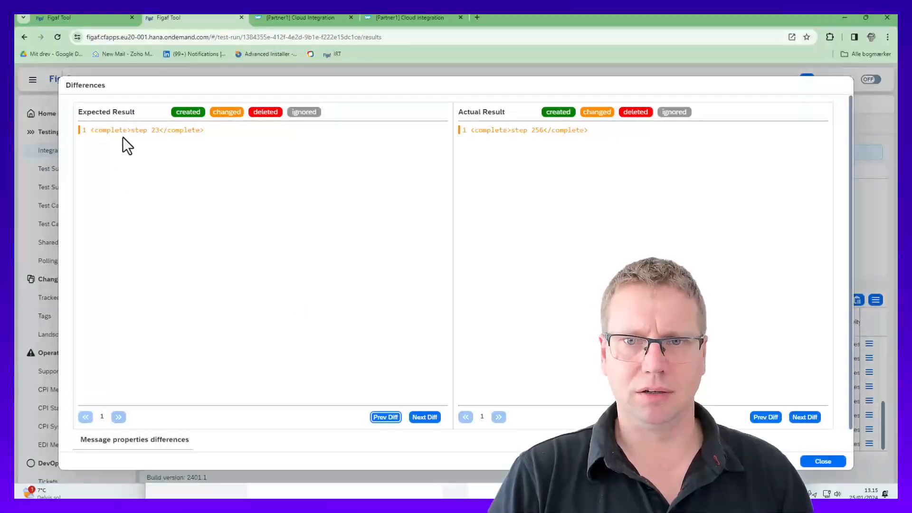